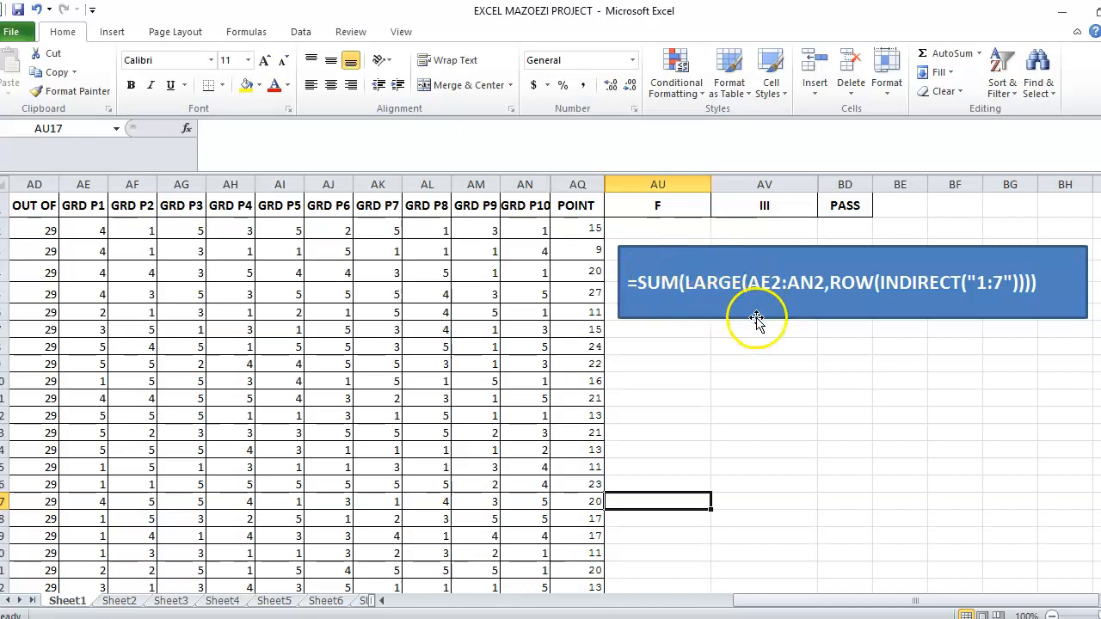
Clear the existing values in the POINT column from AQ2 downward.
click(582, 230)
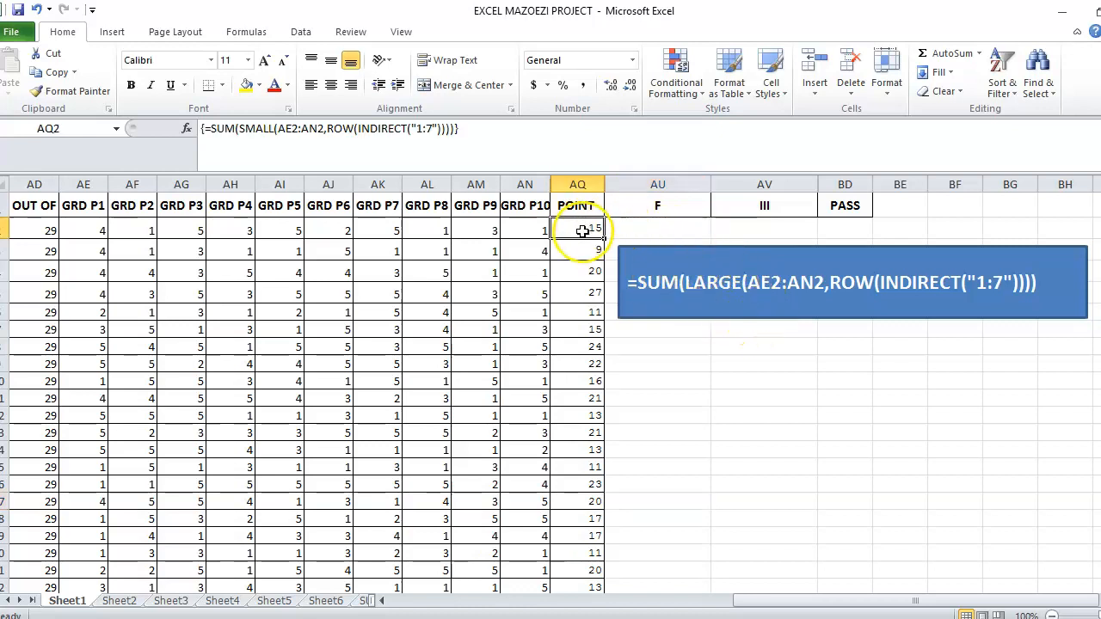
drag(582, 231, 583, 572)
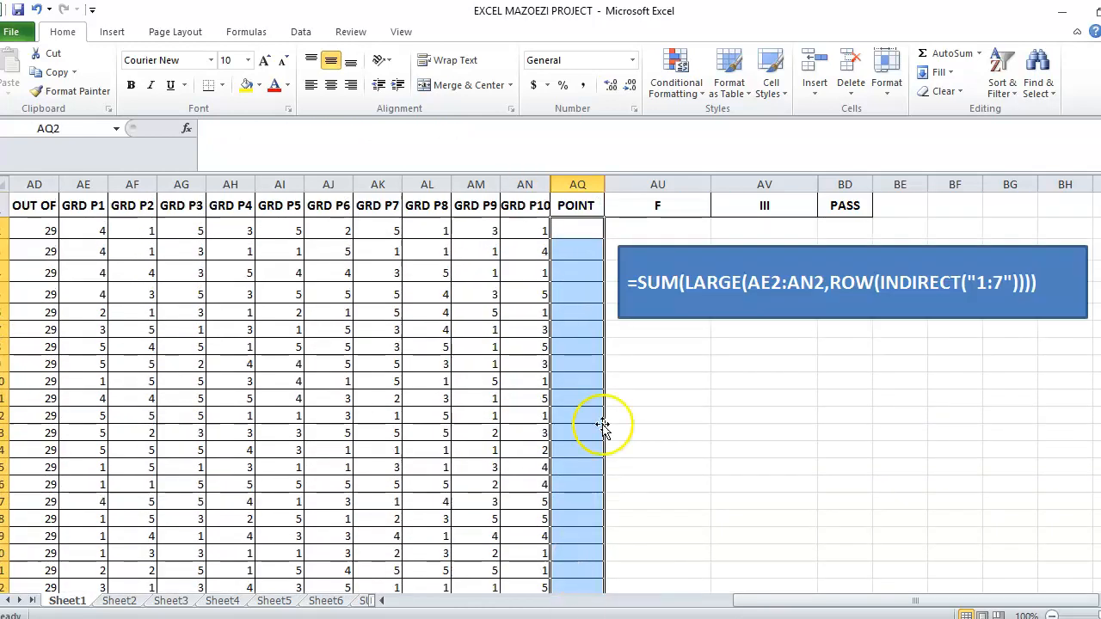
In cell AQ2, start a SUM formula whose first argument is LARGE(AE2:AN2,1), the row's highest grade.
click(573, 229)
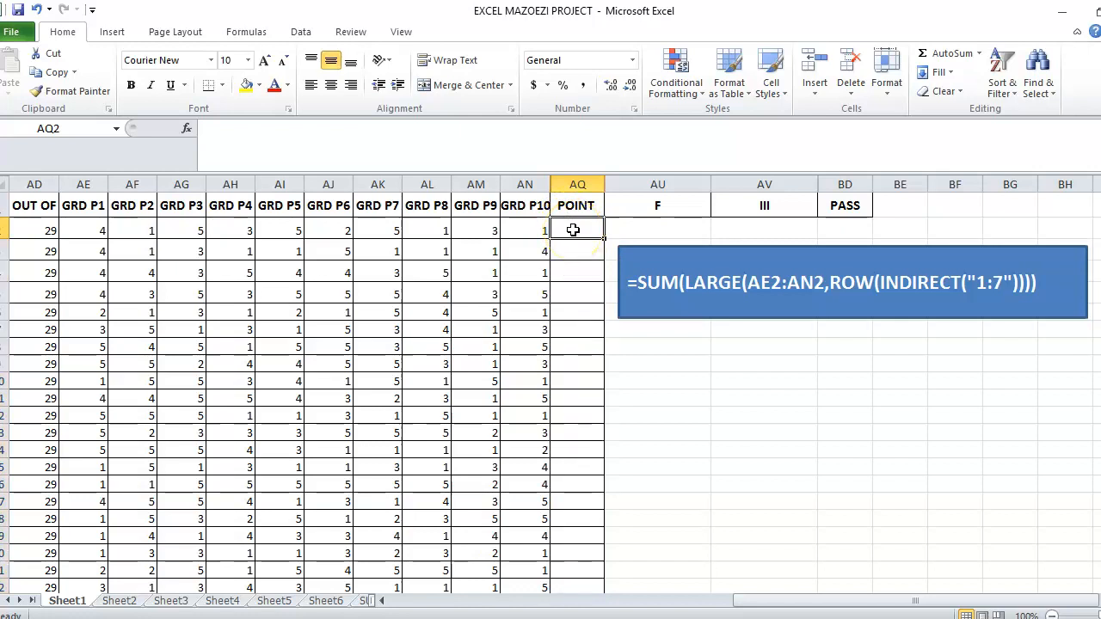
text(=)
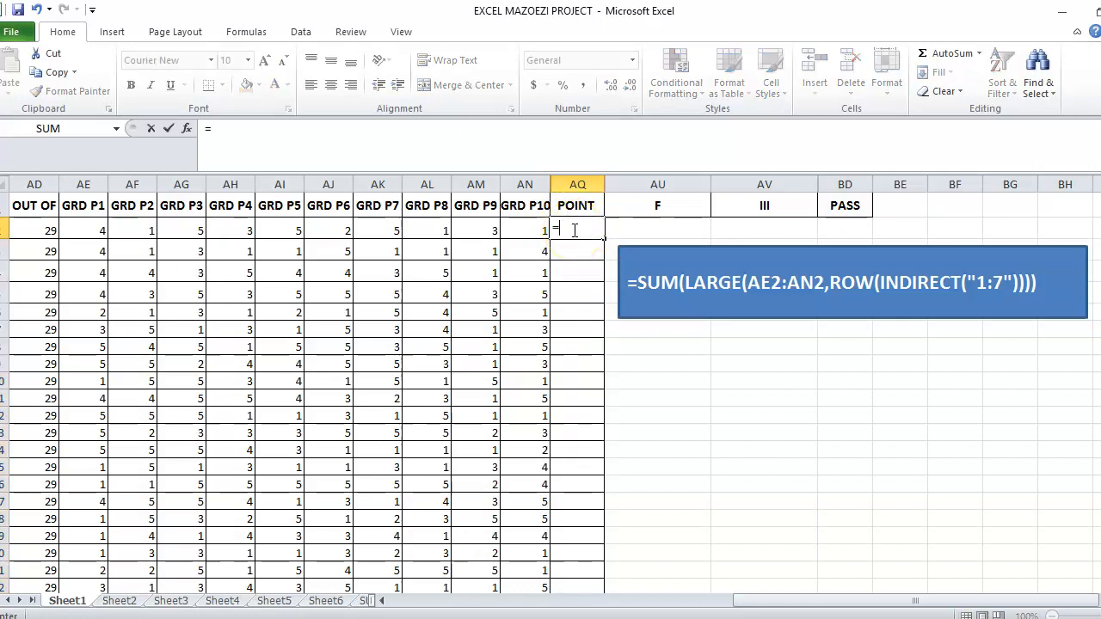
text(SUM)
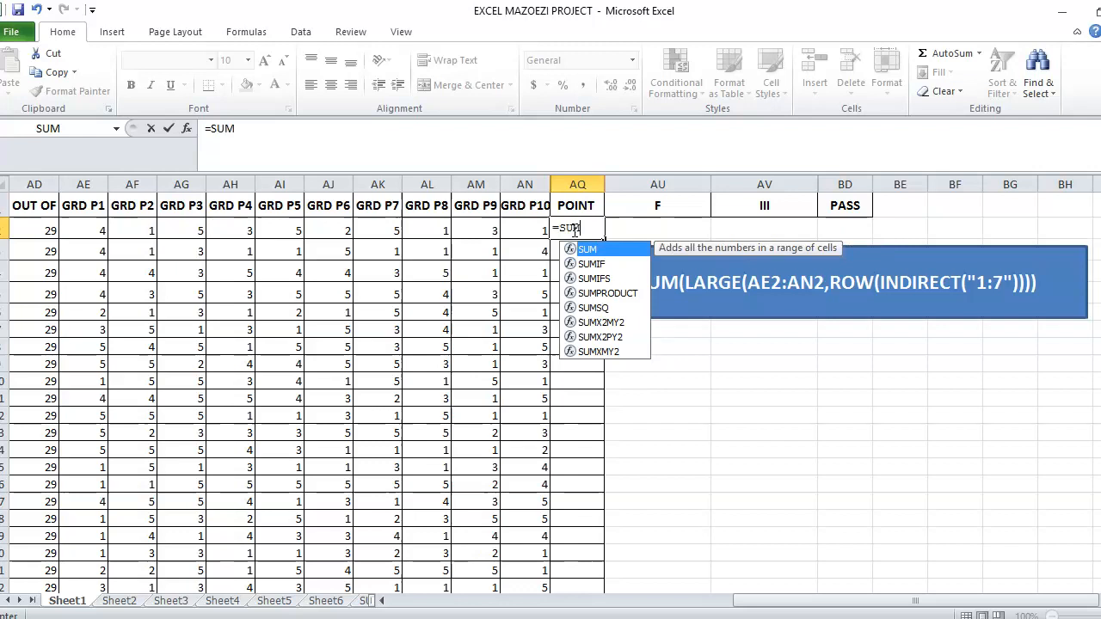
text(()
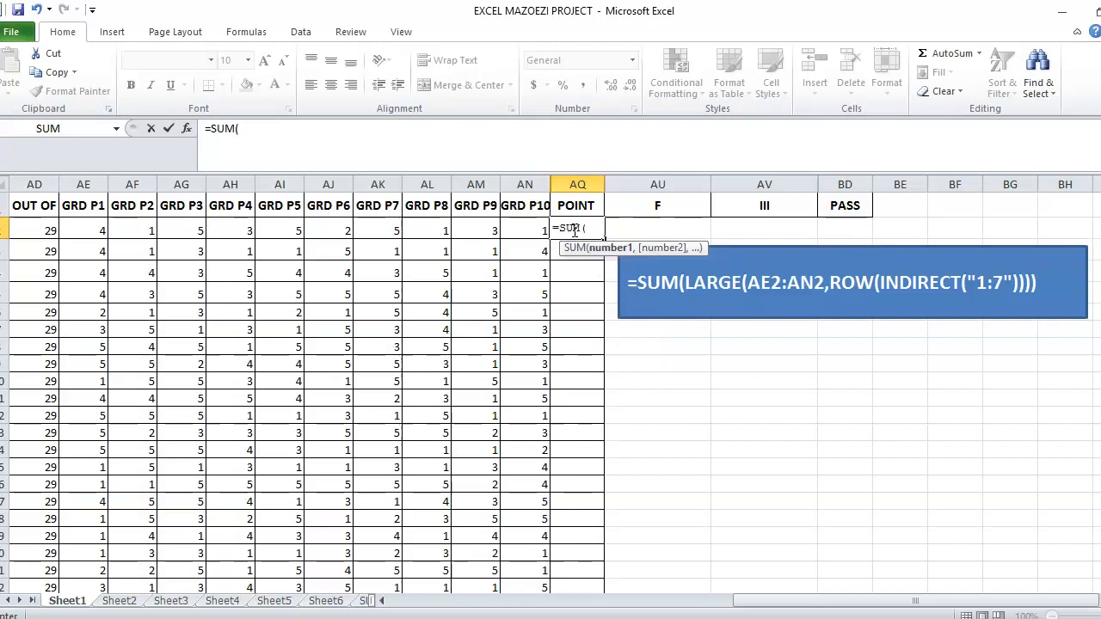
text(LAR)
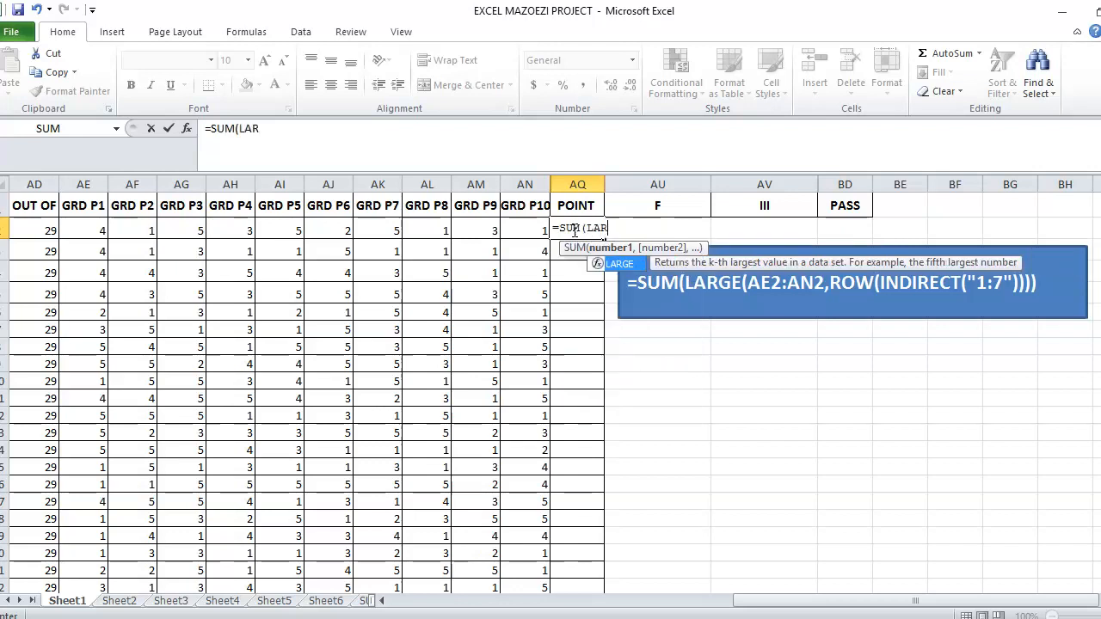
text(GE()
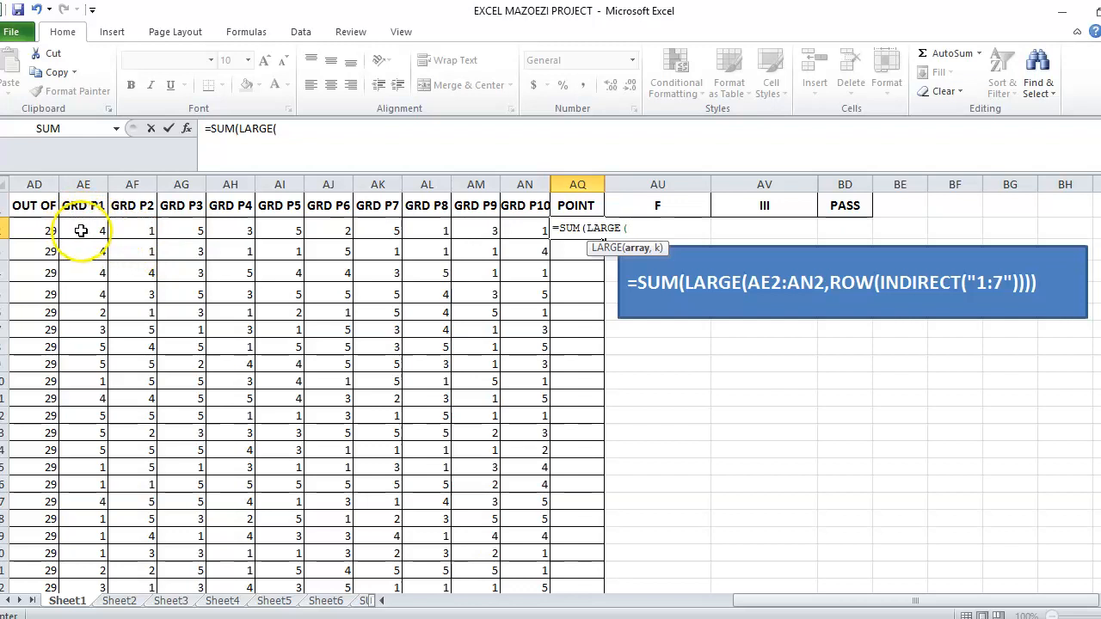
drag(79, 229, 507, 234)
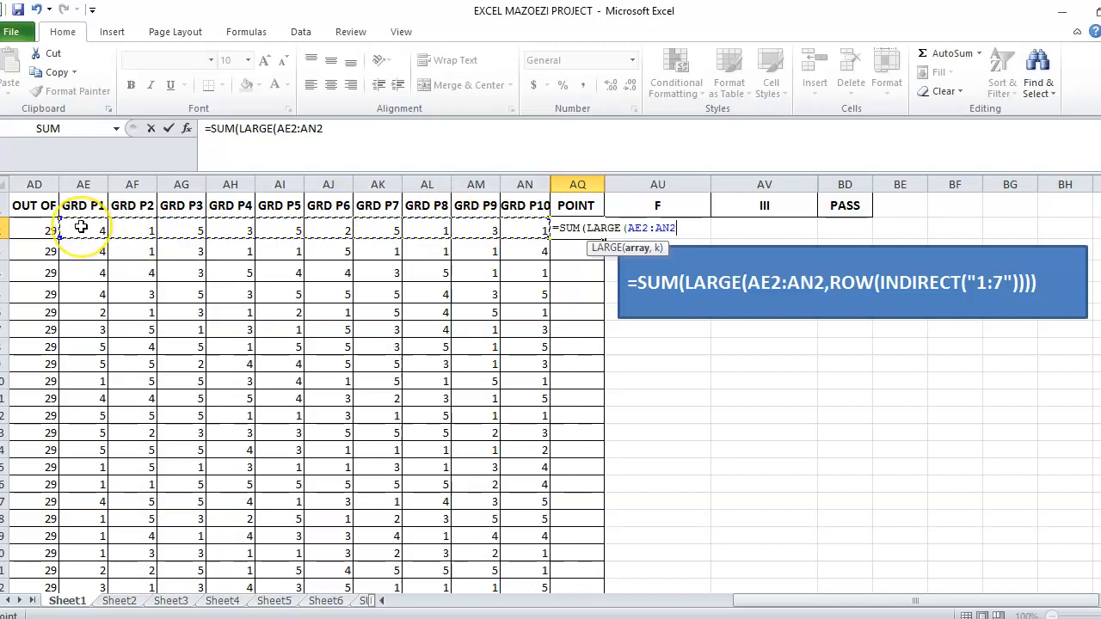
drag(80, 226, 520, 226)
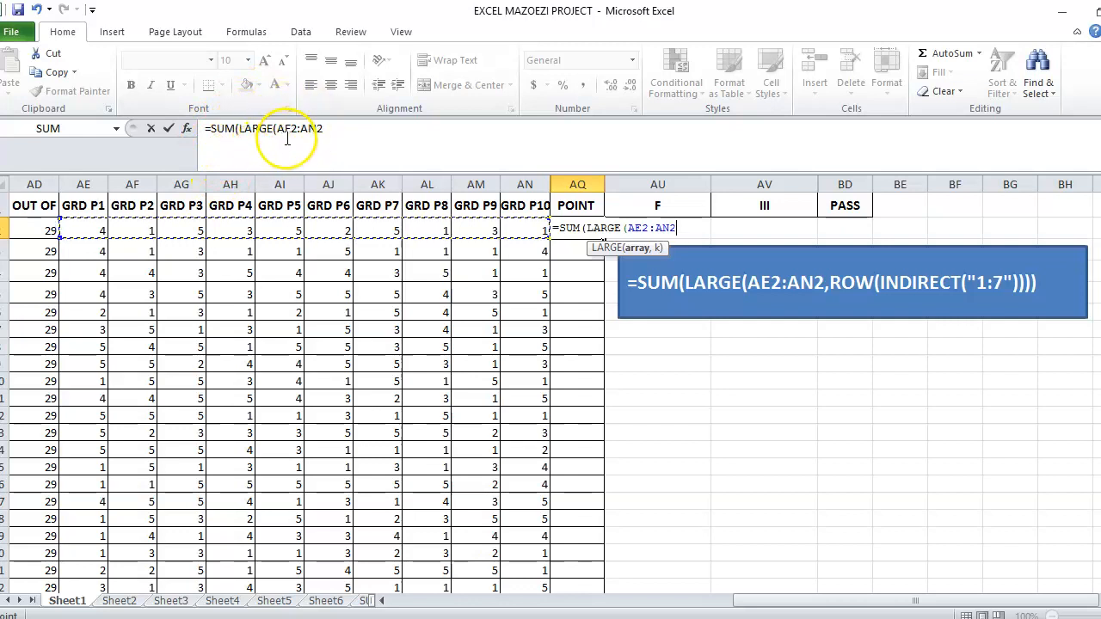
text(,)
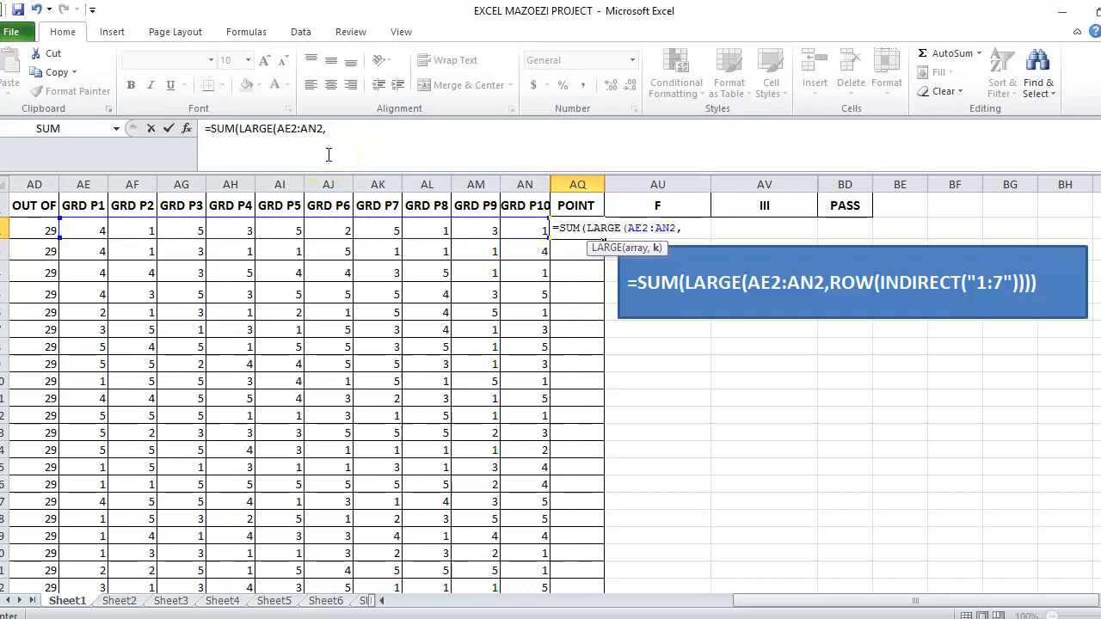
text(1),)
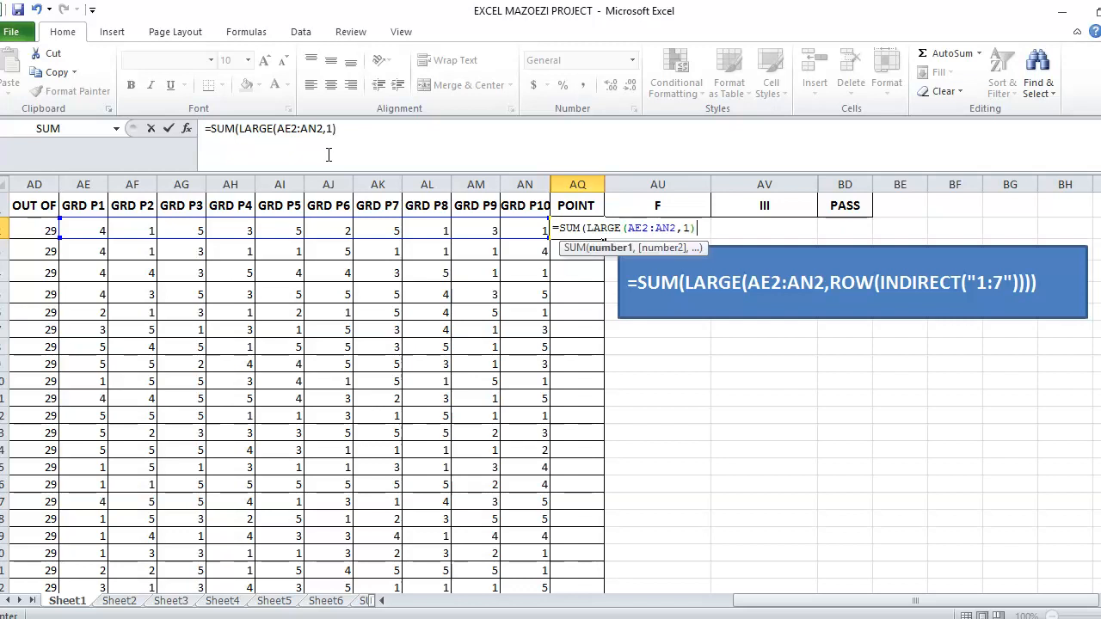
text(LARF)
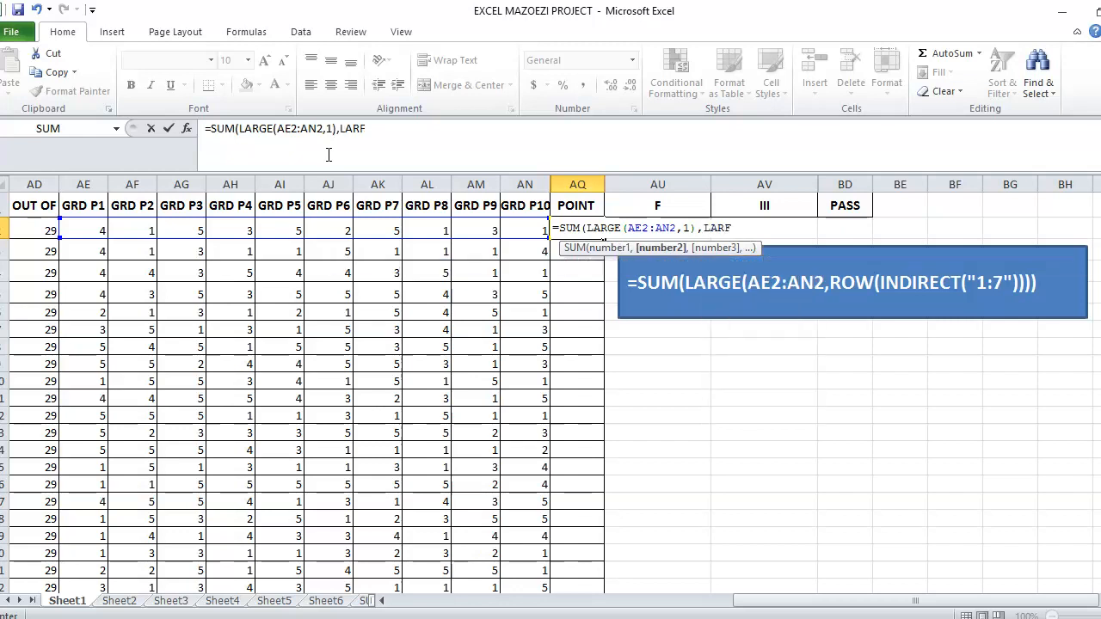
Add LARGE(AE2:AN2,2) as the next SUM argument for the second-highest grade.
key(BackSpace)
text(GE)
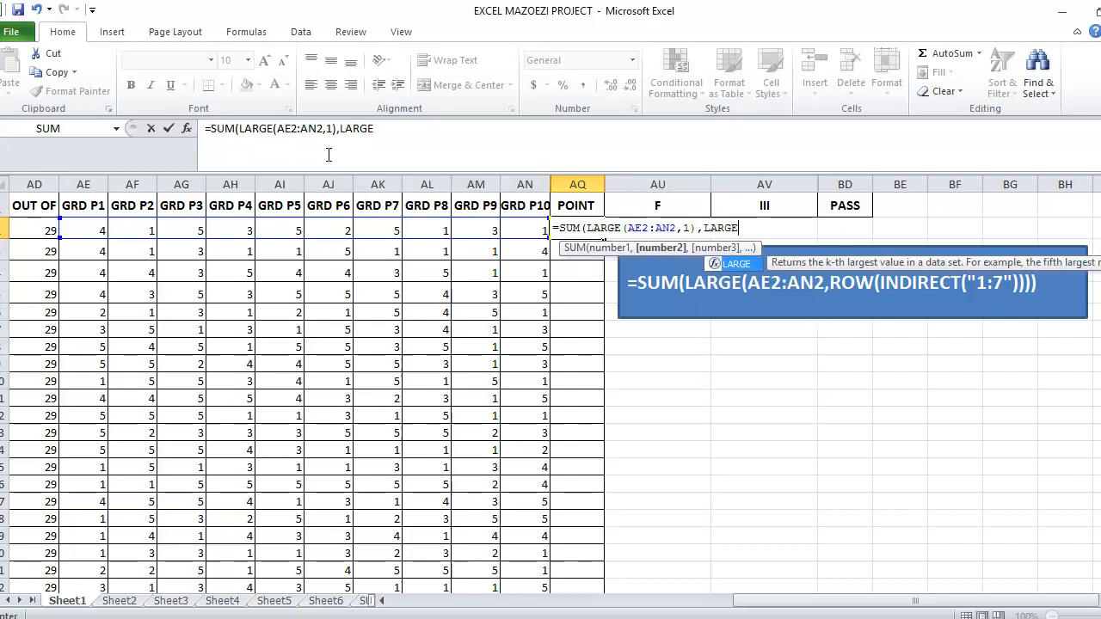
text(()
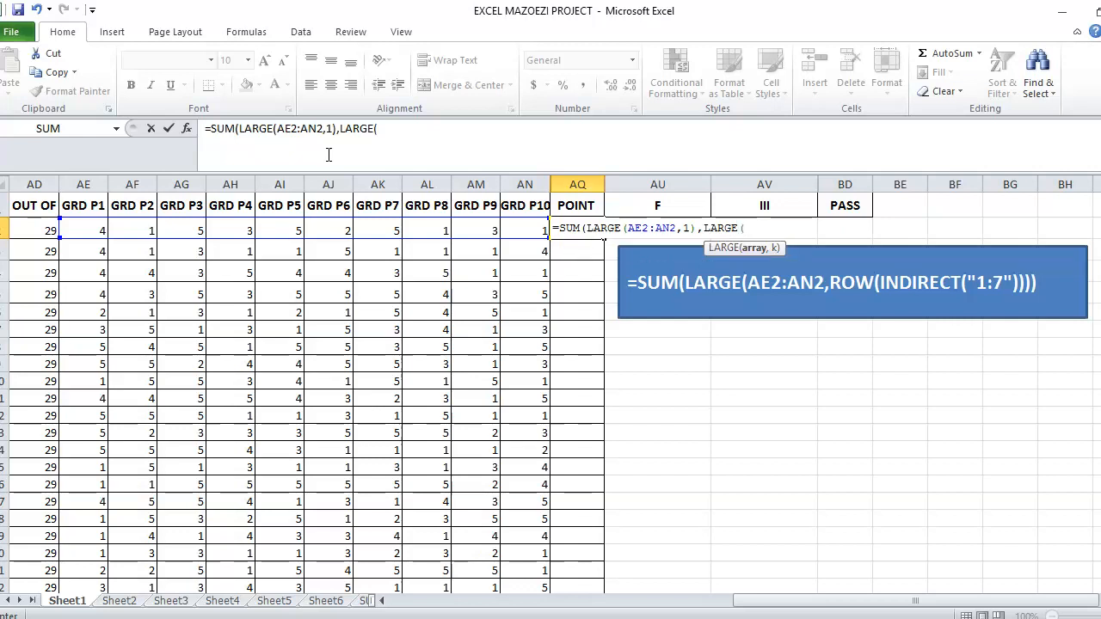
drag(82, 227, 509, 230)
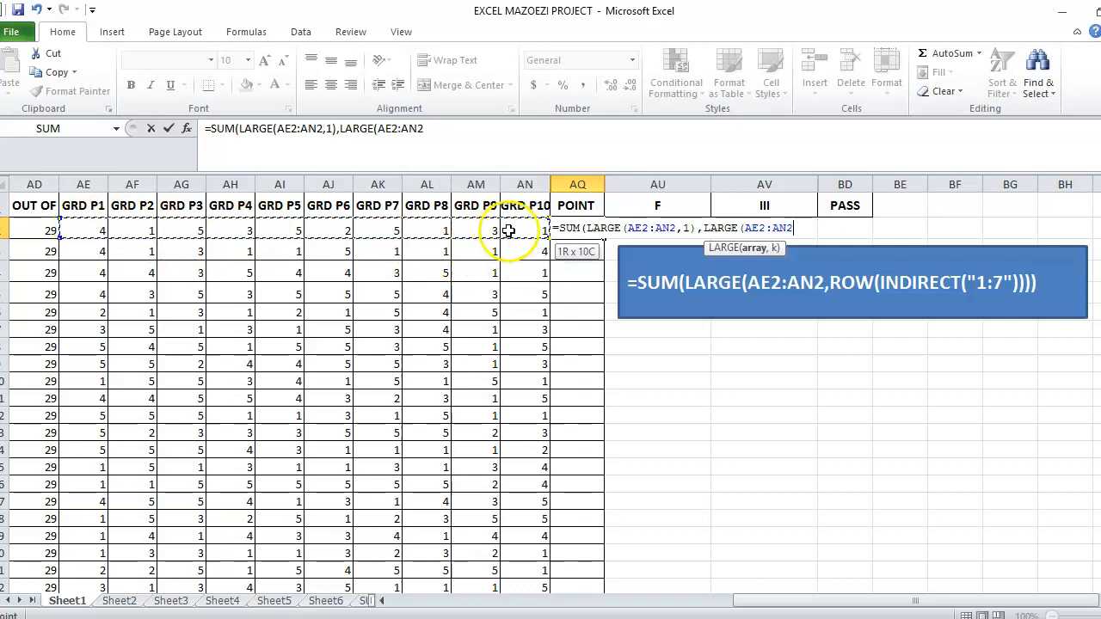
text(,)
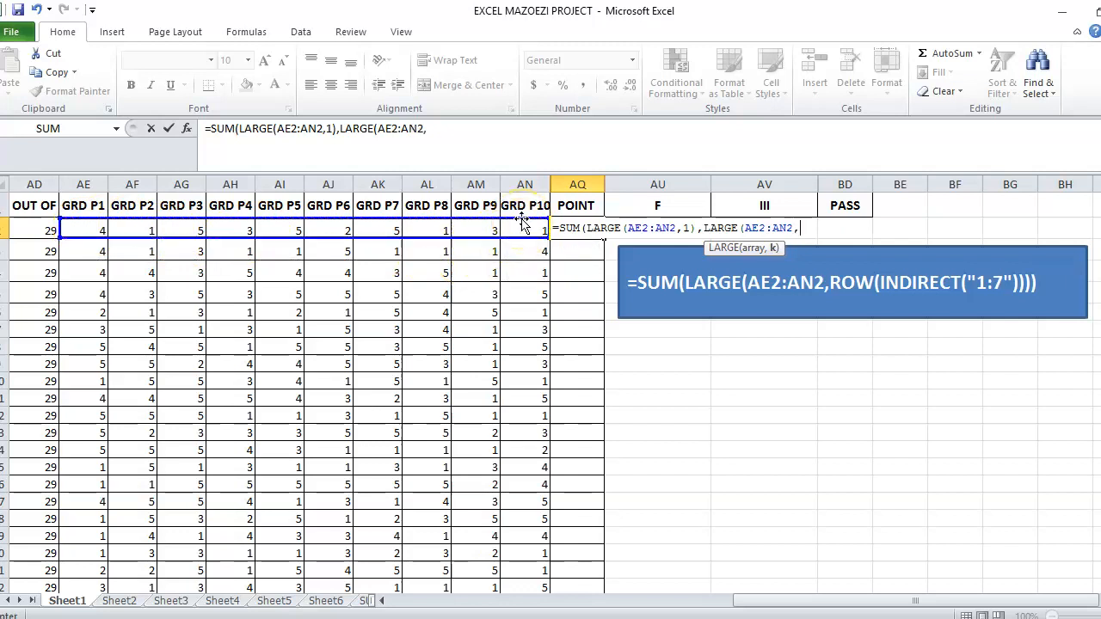
text(2),)
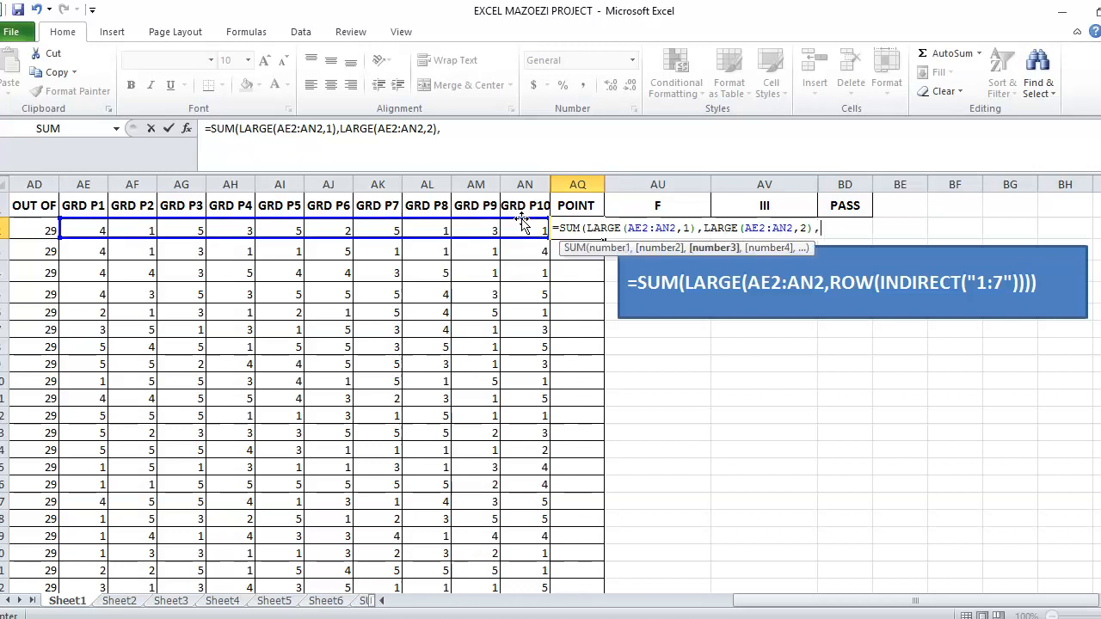
text(LA)
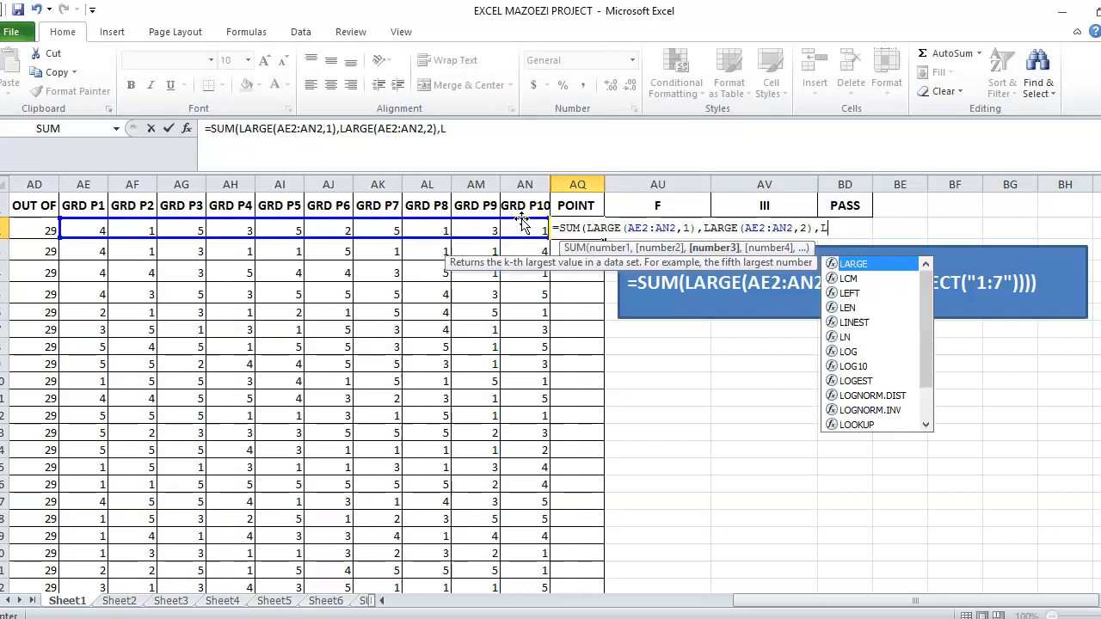
text(RGE)
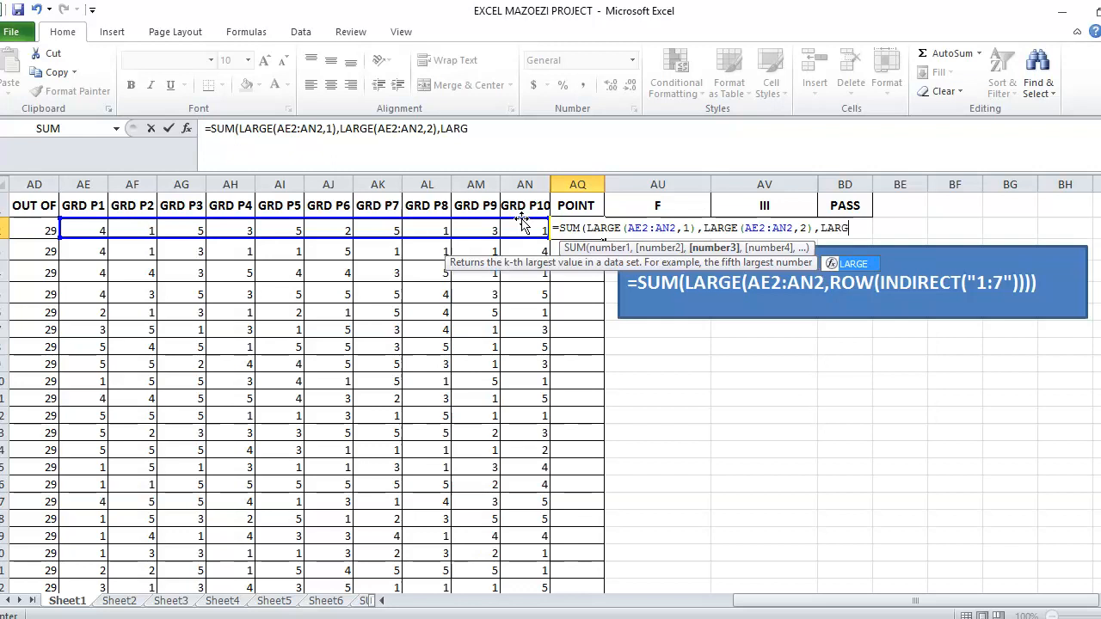
text(()
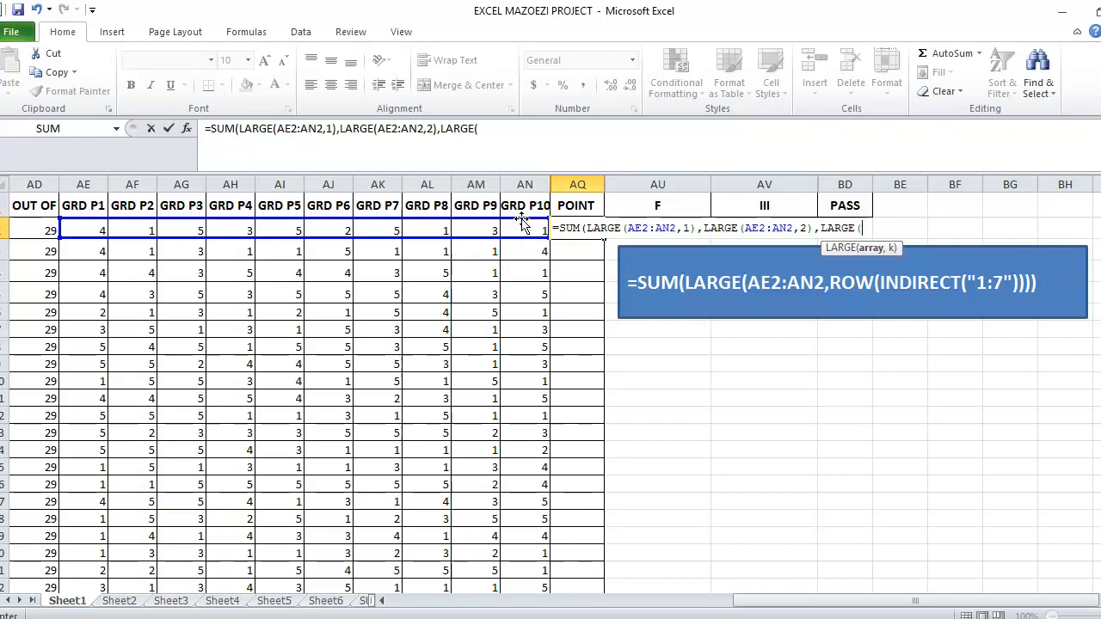
Add LARGE(AE2:AN2,3) as the next SUM argument for the third-highest grade.
click(94, 226)
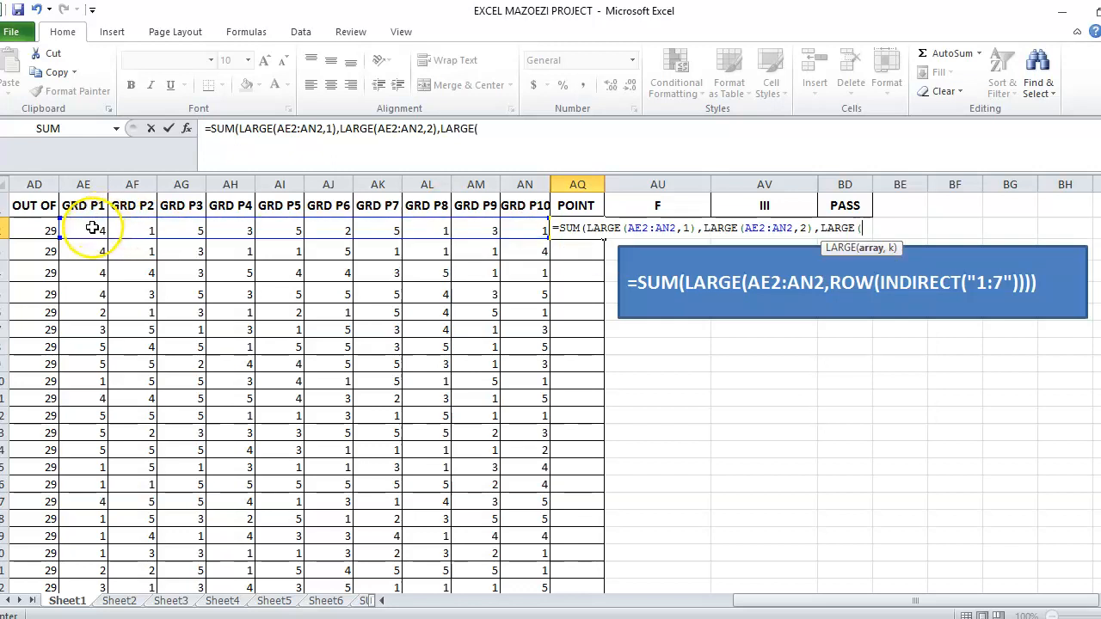
drag(92, 227, 513, 222)
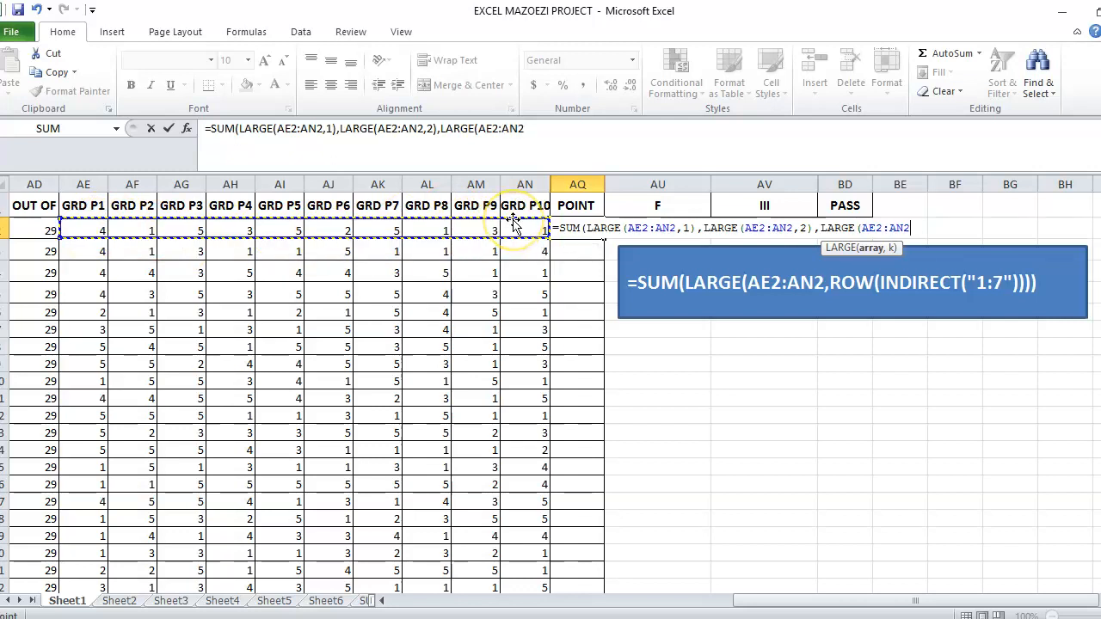
text(,3)
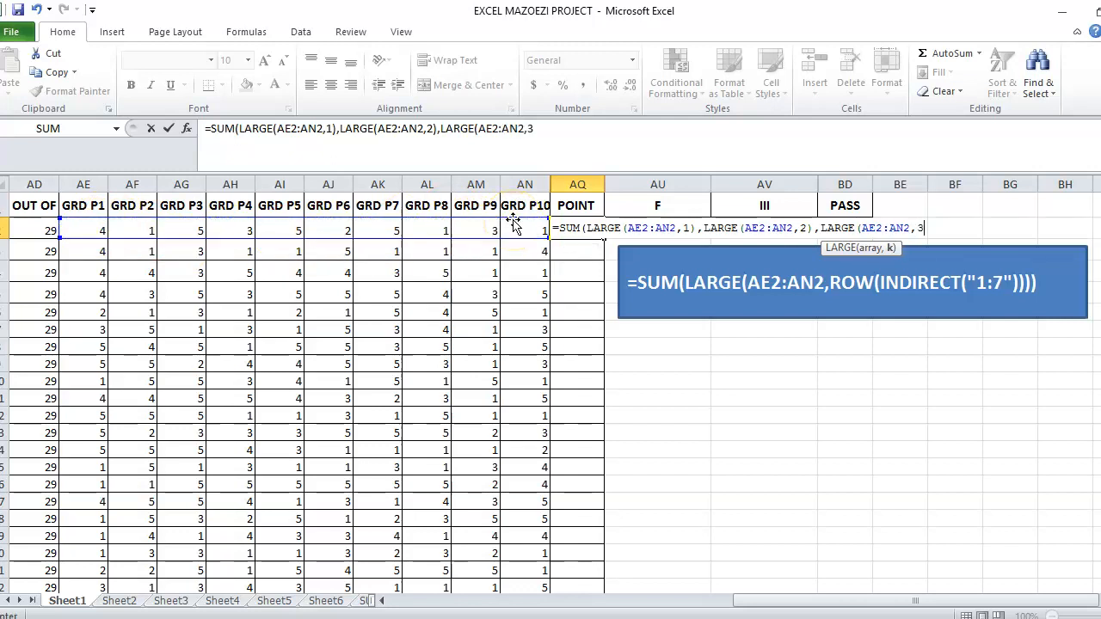
text(),)
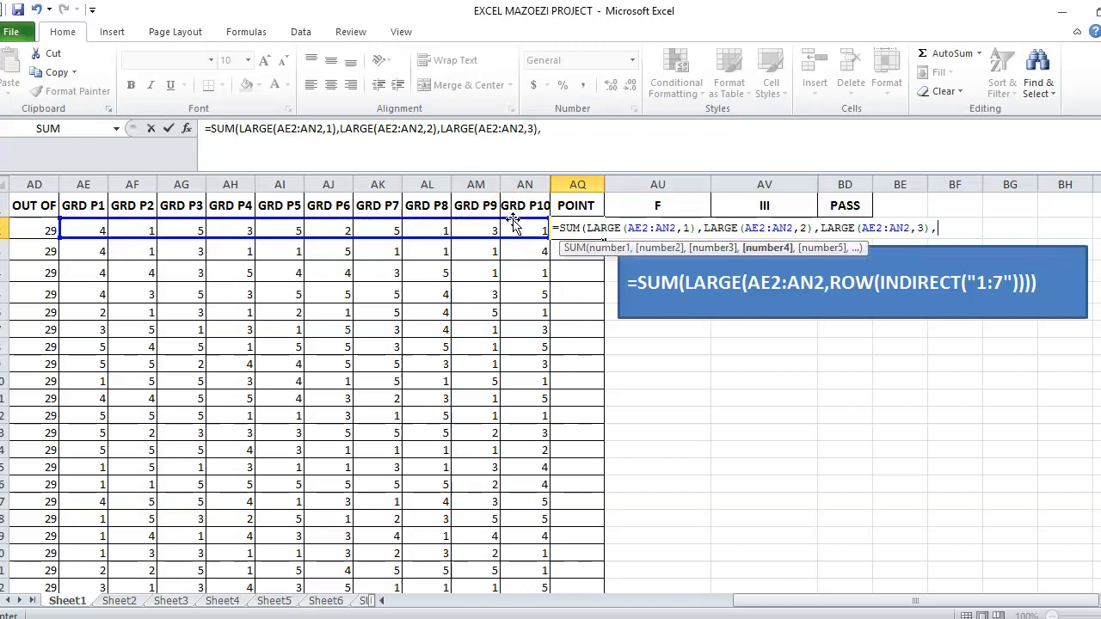
text(LA)
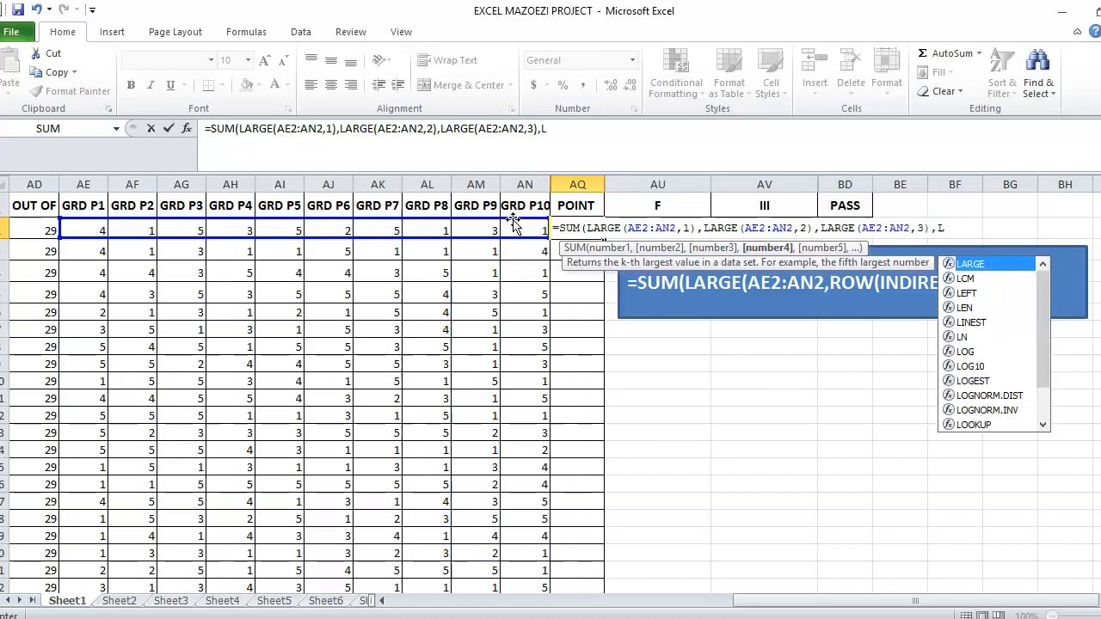
text(RGE)
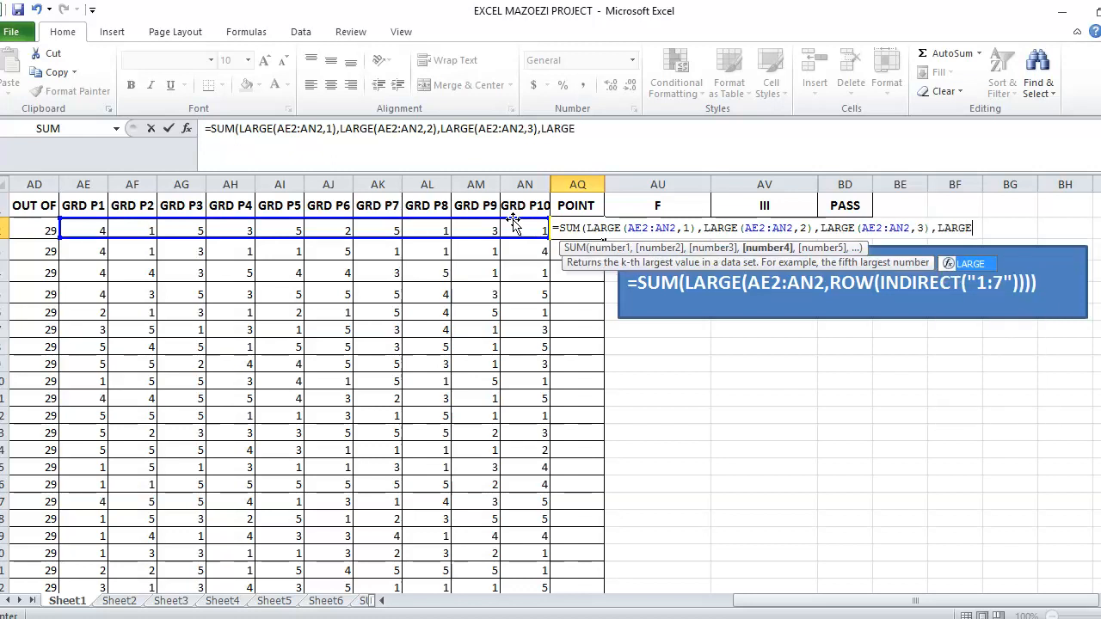
text(()
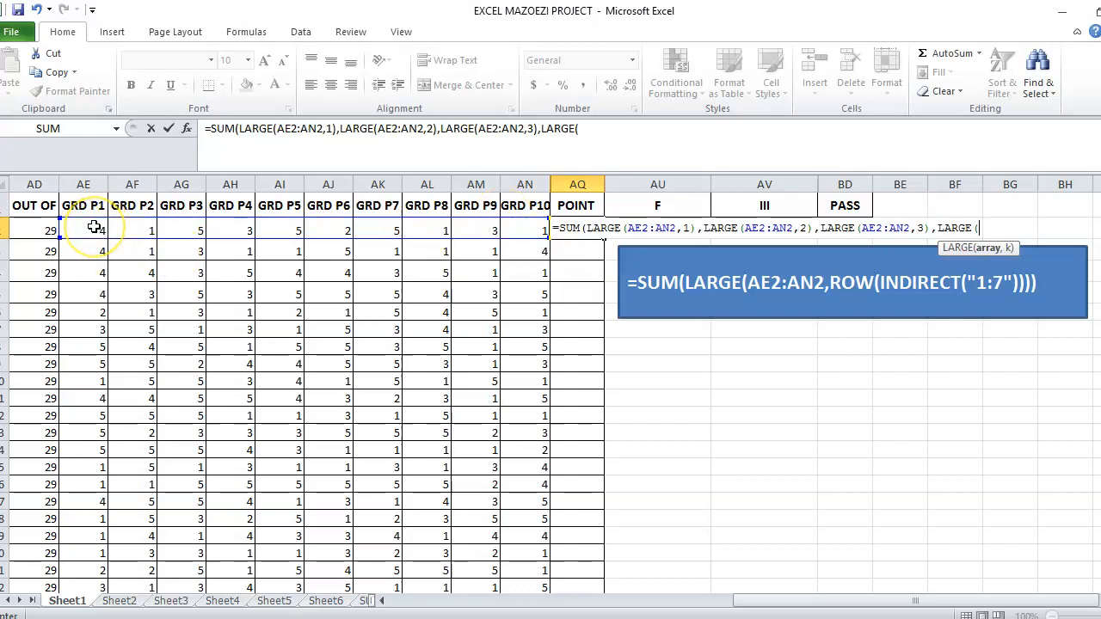
Add LARGE(AE2:AN2,4) as the next SUM argument for the fourth-highest grade.
drag(94, 227, 521, 229)
text(,)
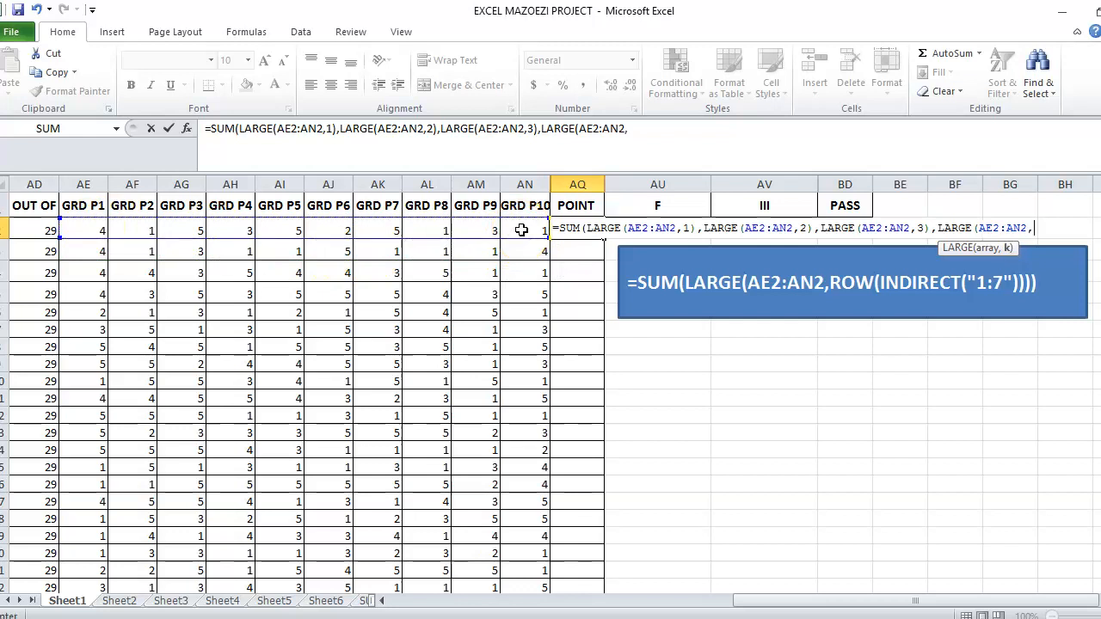
text(4),)
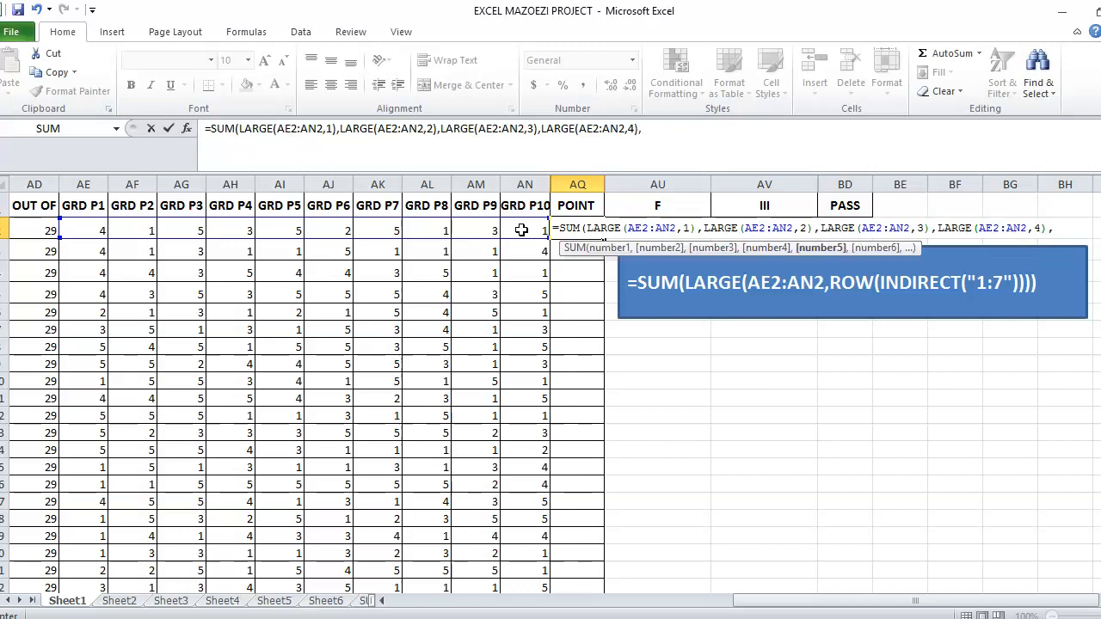
text(LARGE)
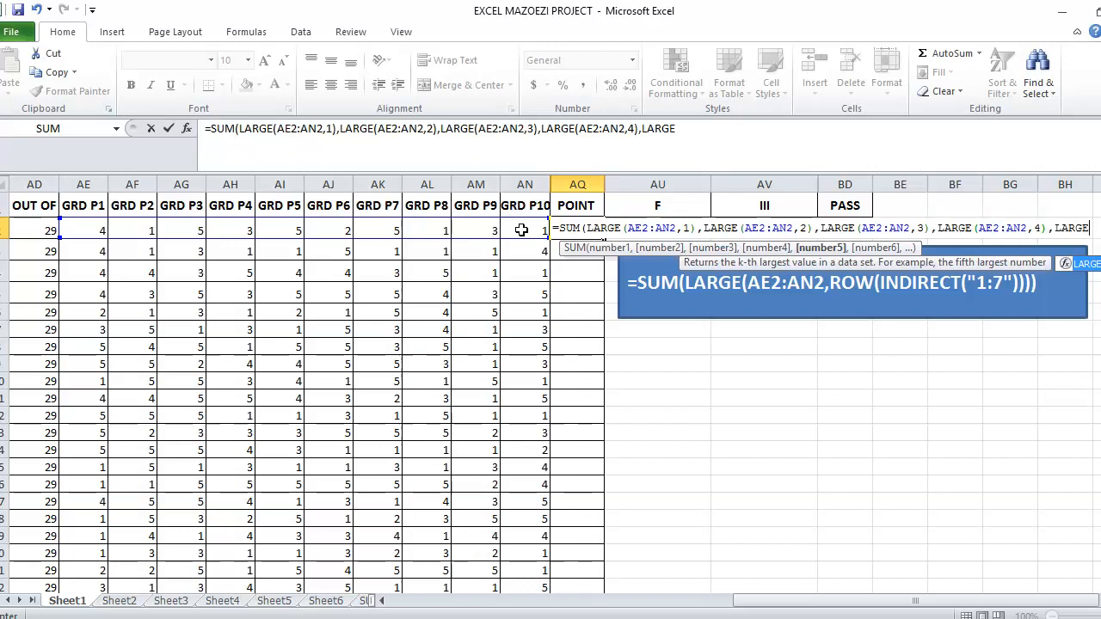
text(()
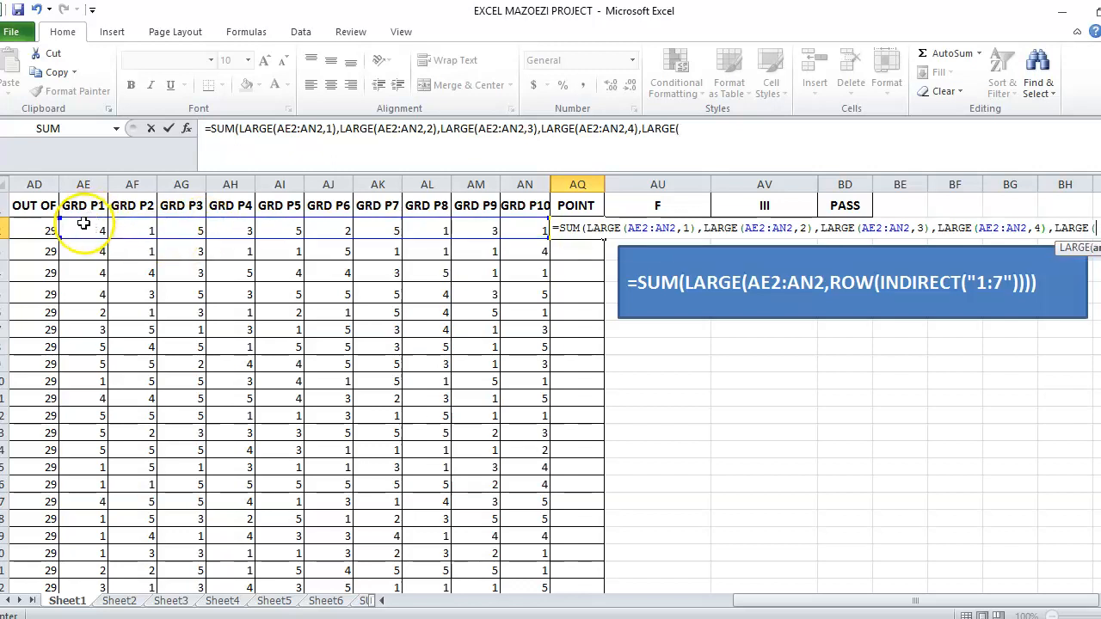
Add LARGE(AE2:AN2,5) as the next SUM argument for the fifth-highest grade.
drag(84, 225, 521, 230)
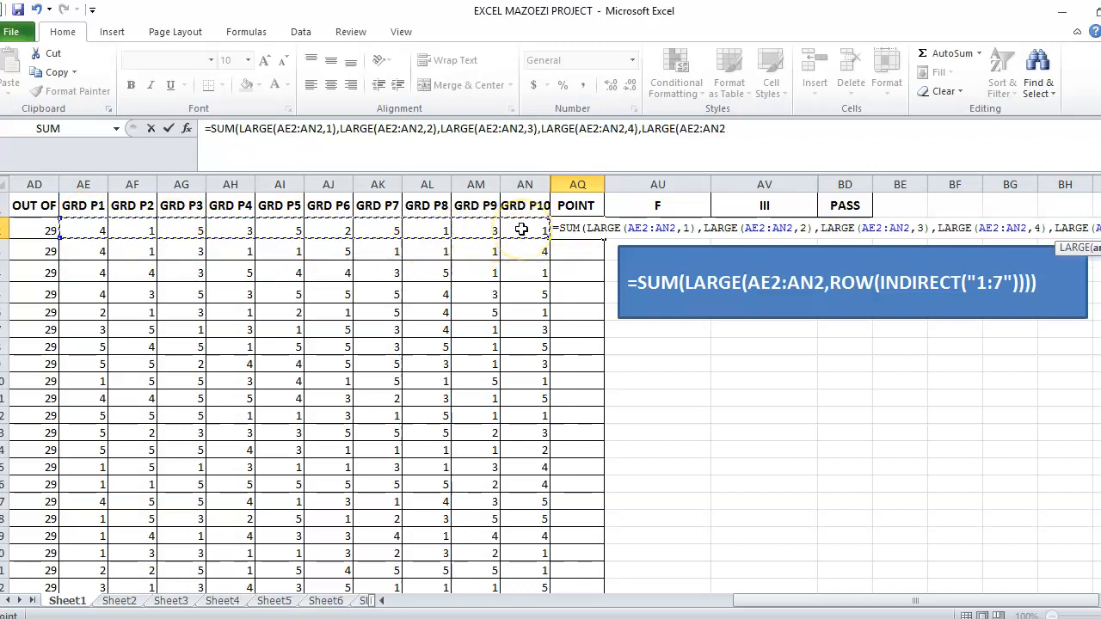
text(,)
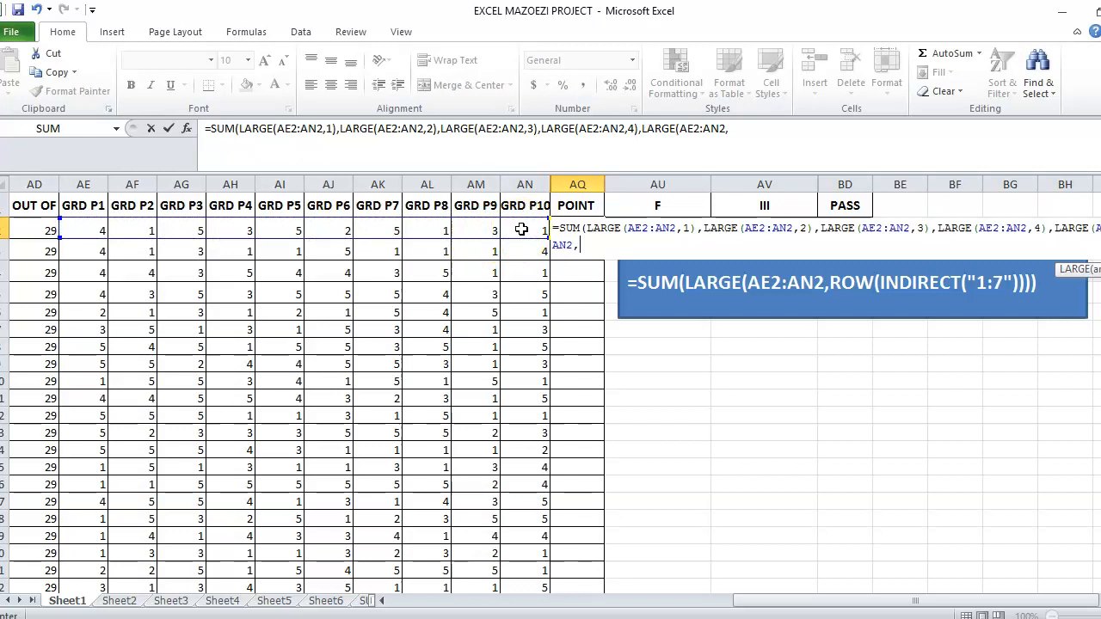
text(5),)
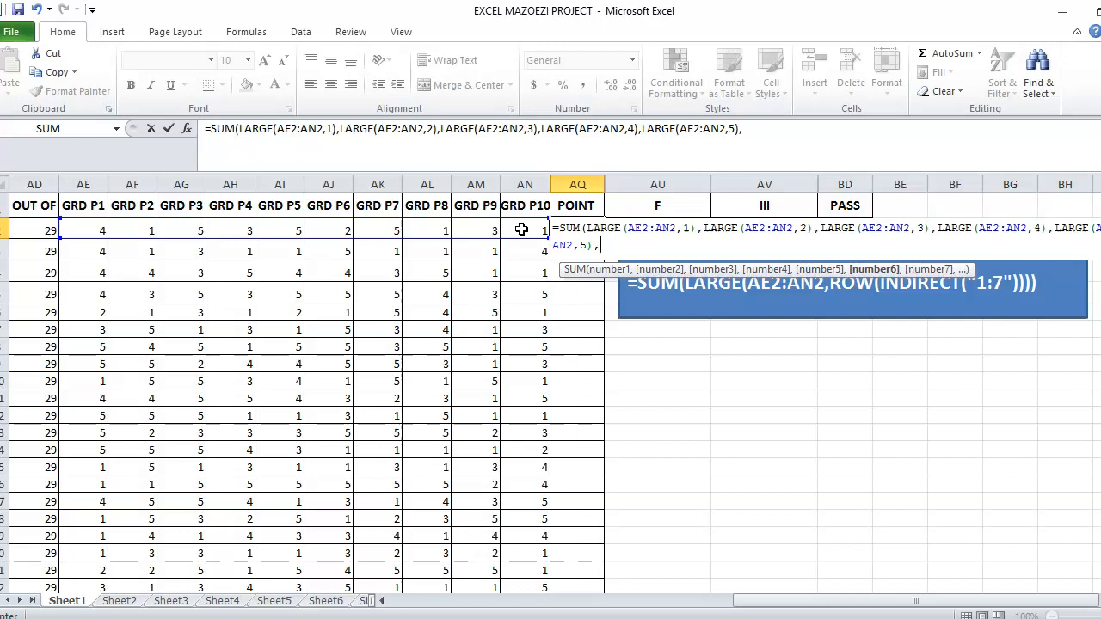
text(L)
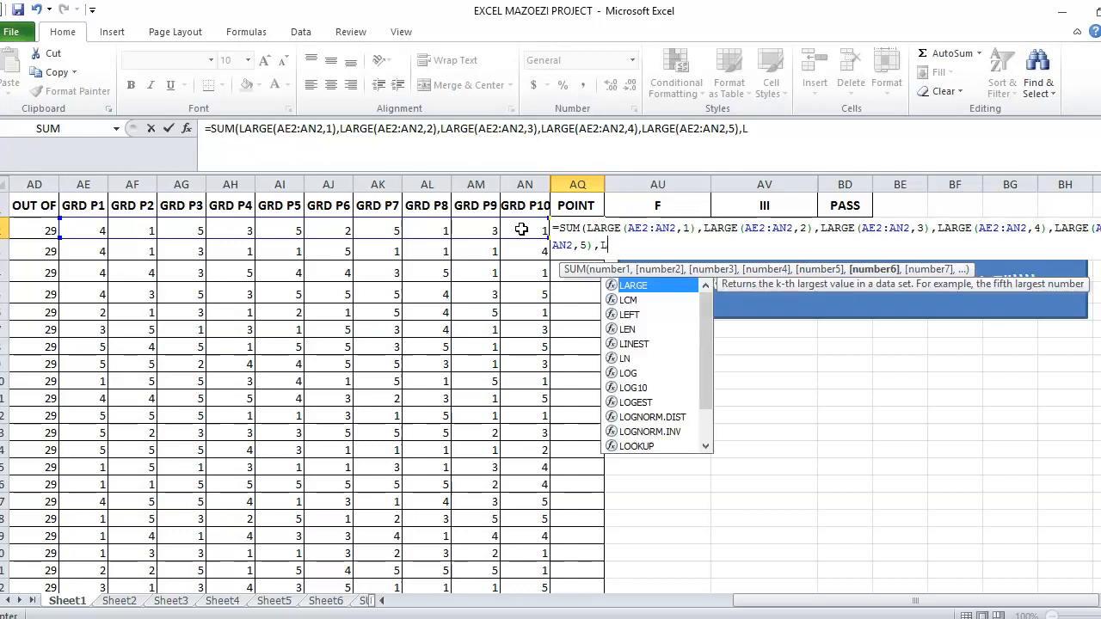
text(ARGE)
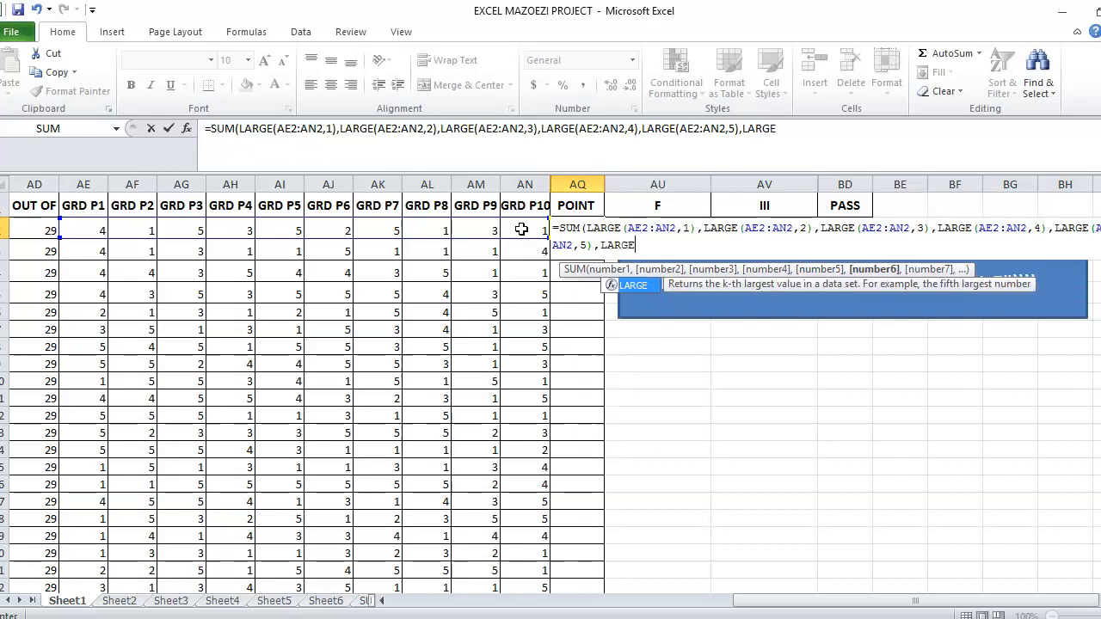
text(()
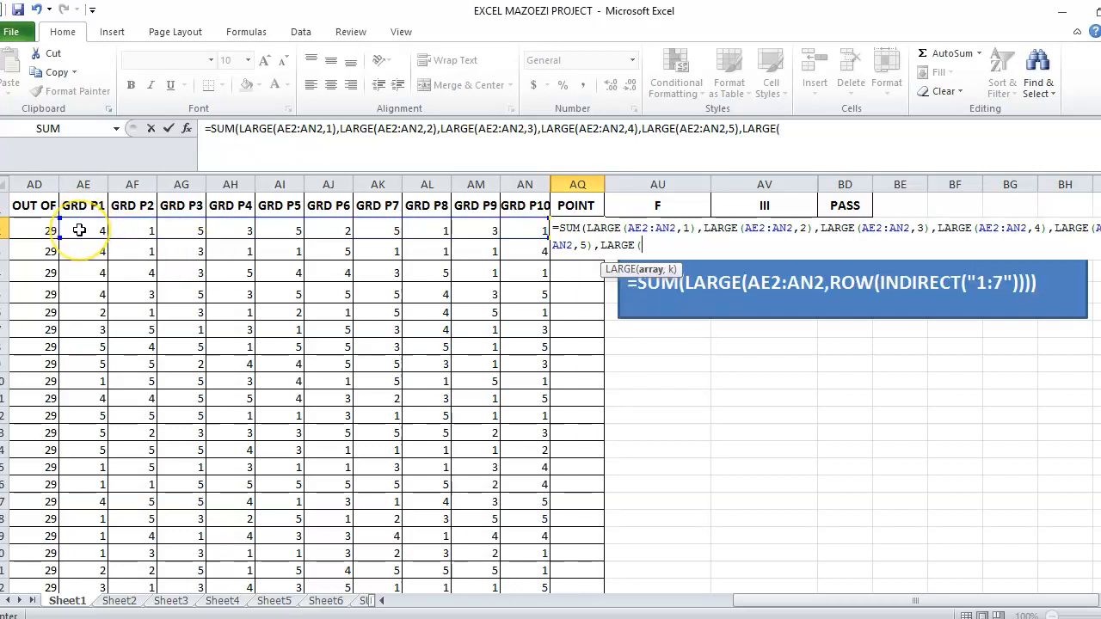
Add LARGE(AE2:AN2,6) as the next SUM argument for the sixth-highest grade.
drag(79, 229, 520, 235)
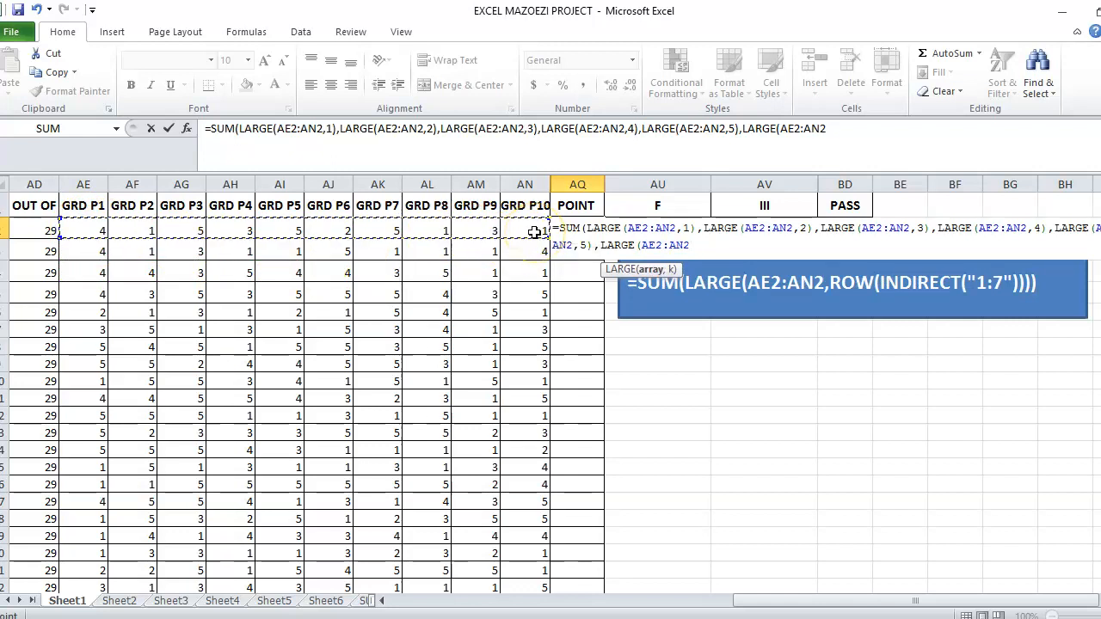
text(,6),)
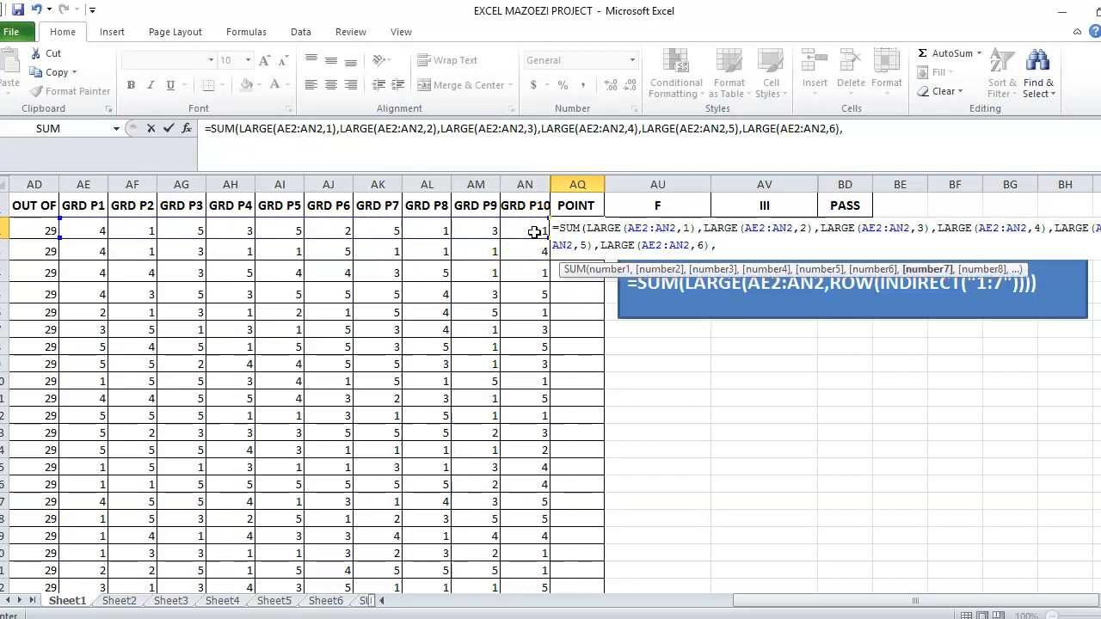
text(LARG)
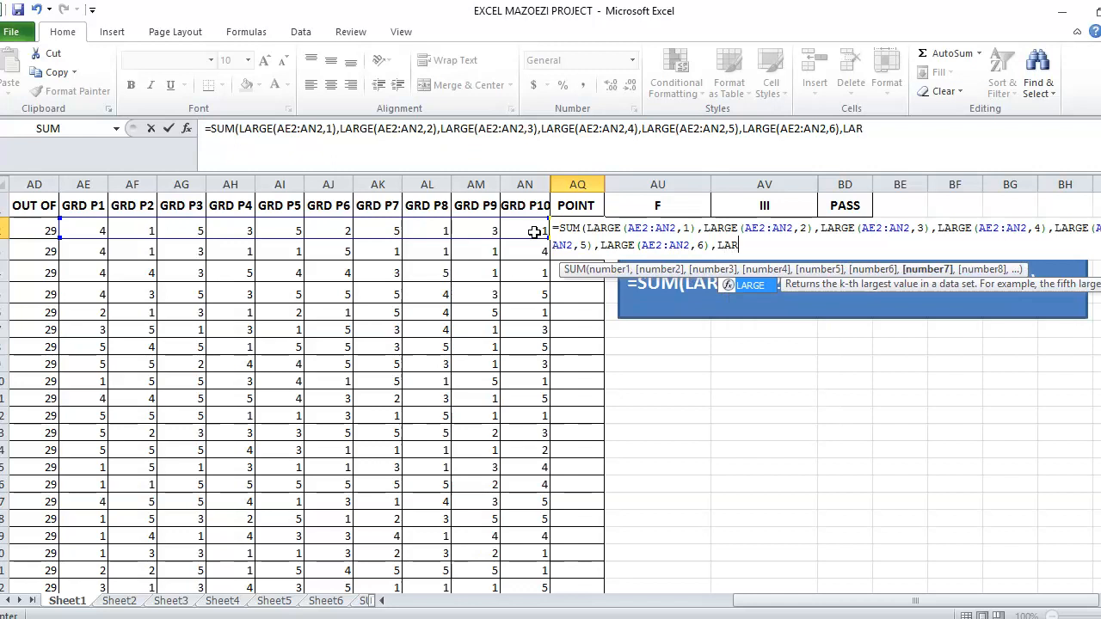
text(E()
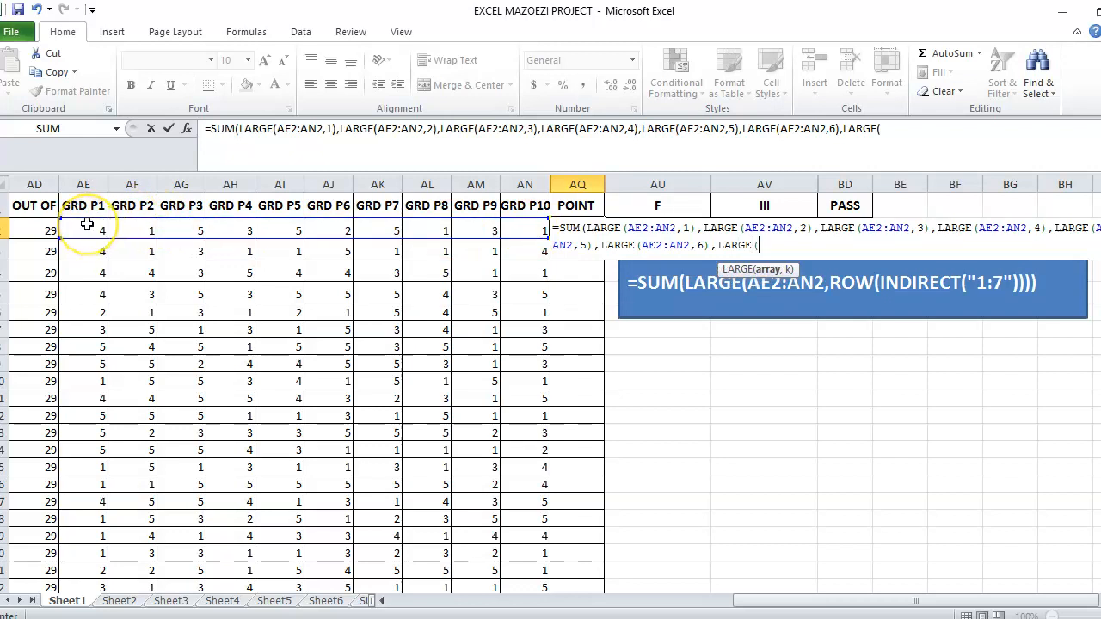
Add LARGE(AE2:AN2,7) as the last argument and enter the formula, accepting the proposed closing-parenthesis correction.
drag(87, 225, 539, 229)
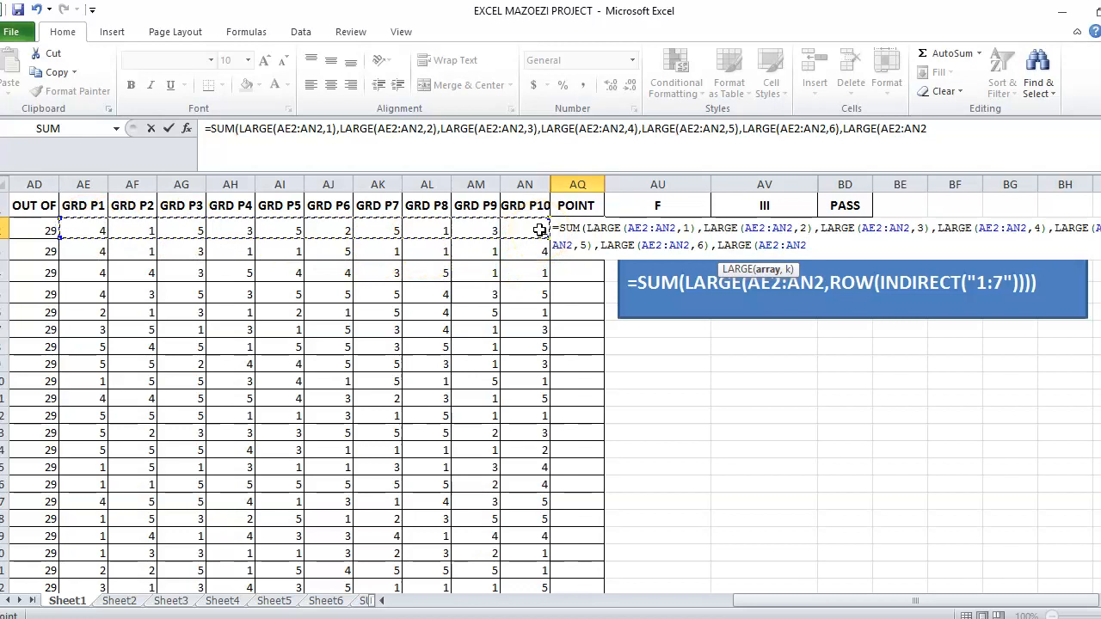
text(,7)
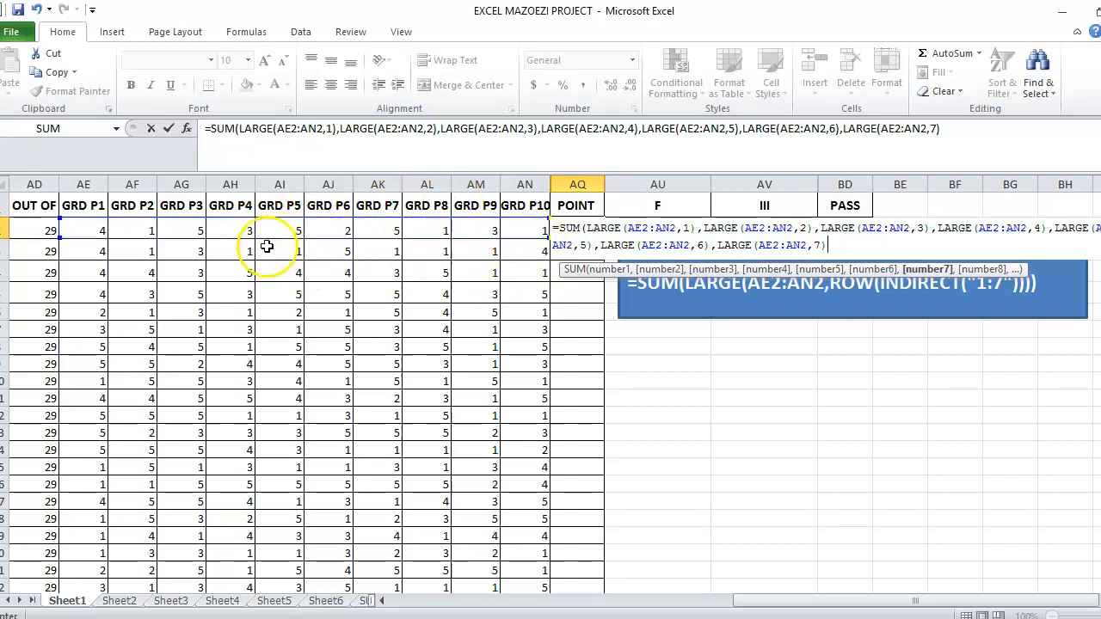
key(Return)
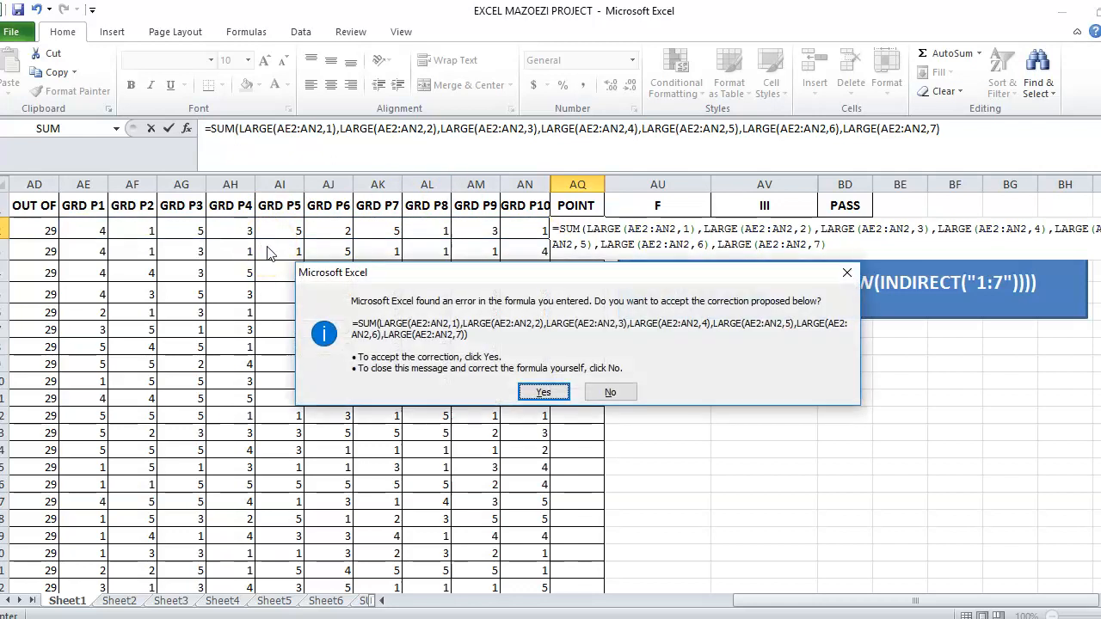
key(Return)
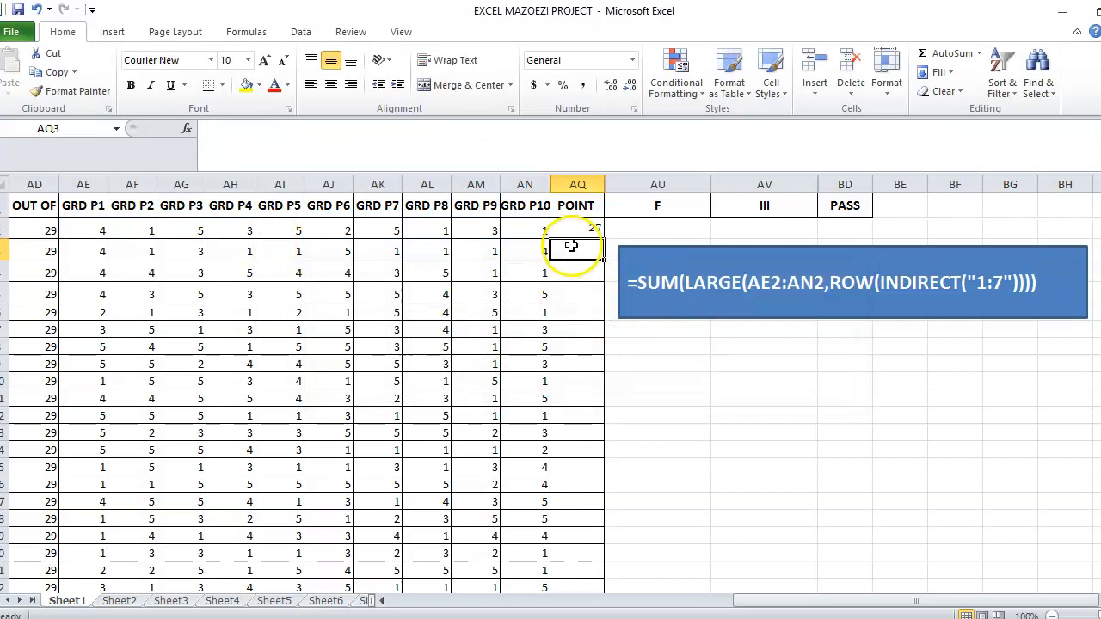
Fill the POINT formula from AQ2 down column AQ for all students.
click(571, 229)
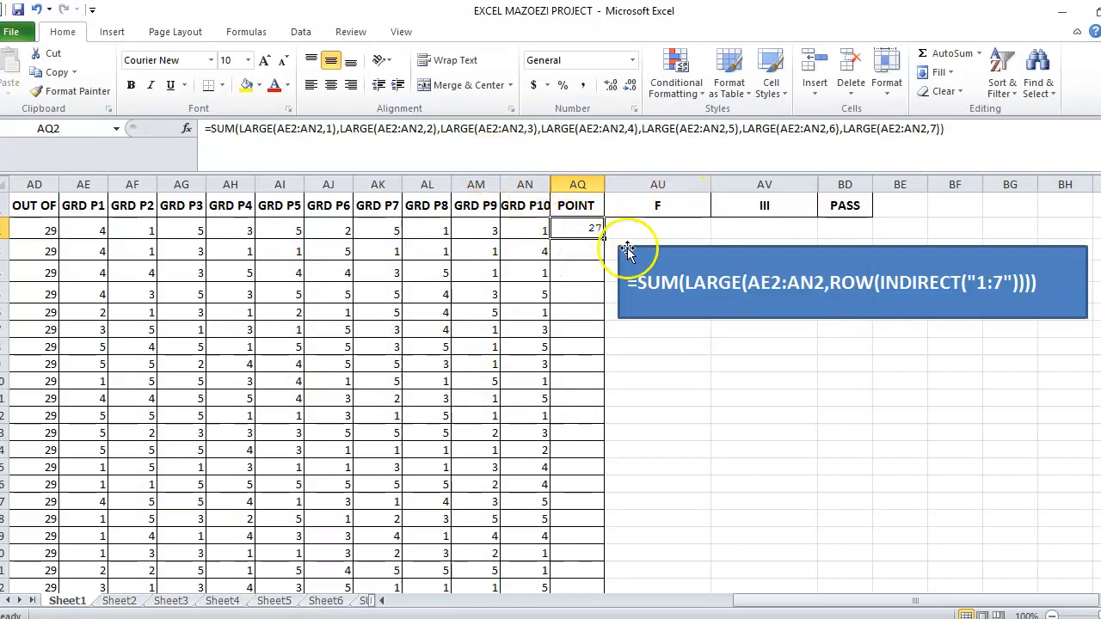
drag(605, 236, 573, 570)
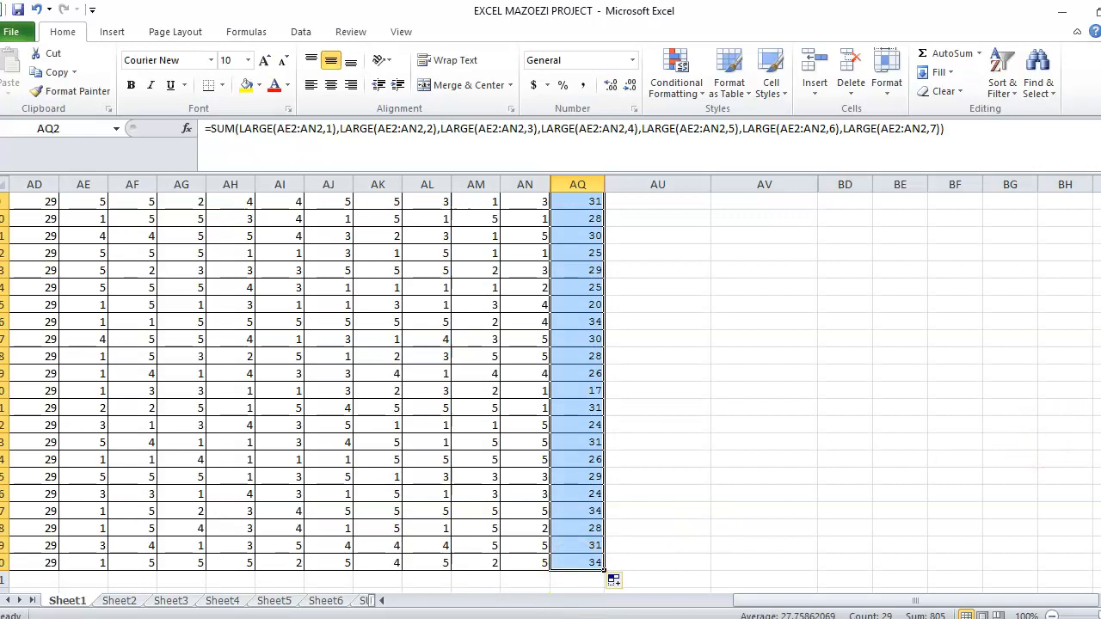
scroll(653, 387, up, 3)
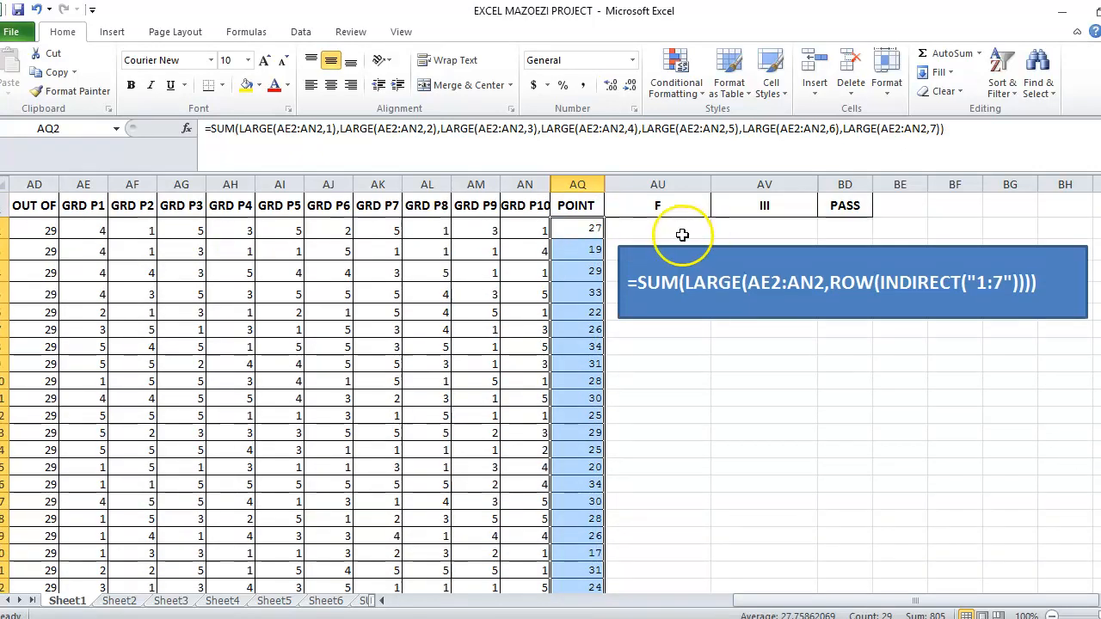
Set every GRD P1–P10 grade of the first student (row 2) to 1 for testing.
click(746, 383)
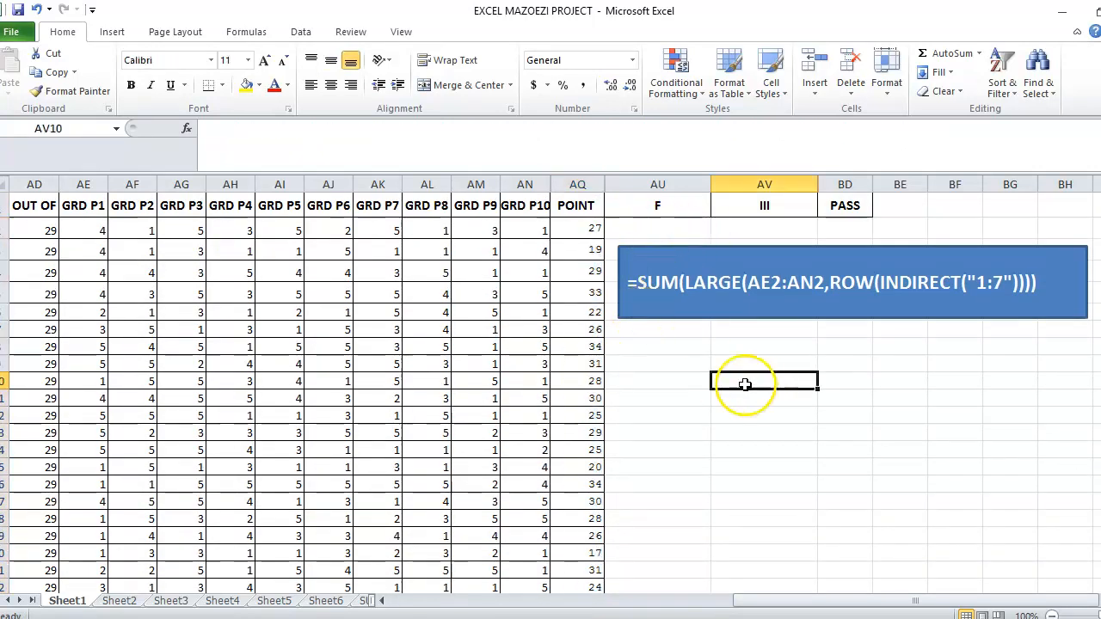
click(85, 232)
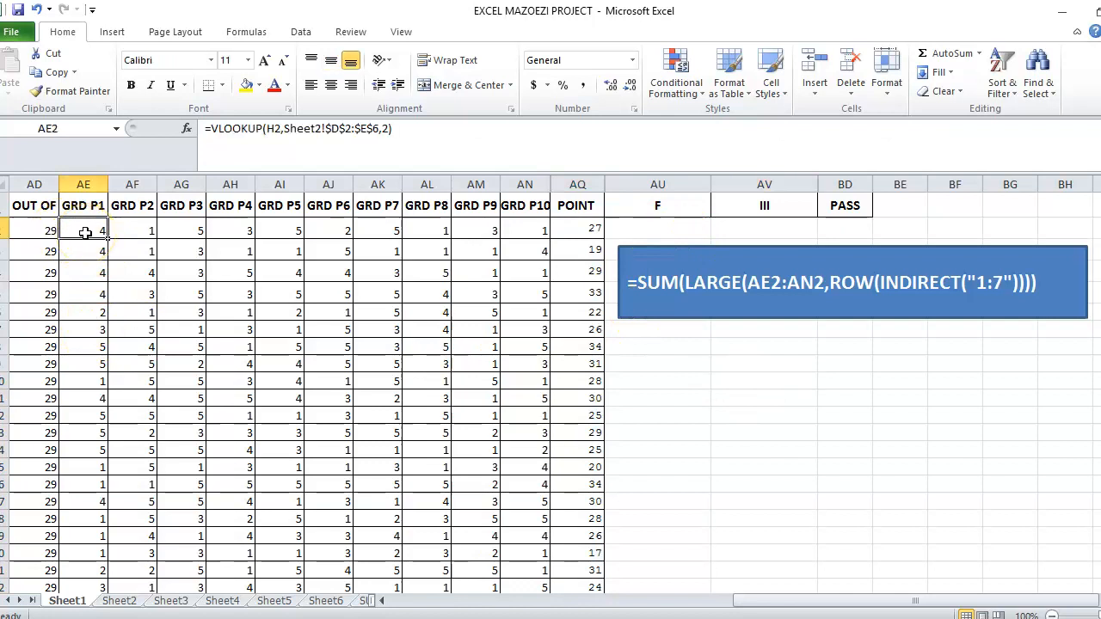
text(1)
key(Tab)
key(Tab)
text(1)
key(Tab)
text(1)
key(Tab)
text(1)
key(Tab)
text(1)
key(Tab)
text(1)
key(Tab)
key(Tab)
text(1)
key(Tab)
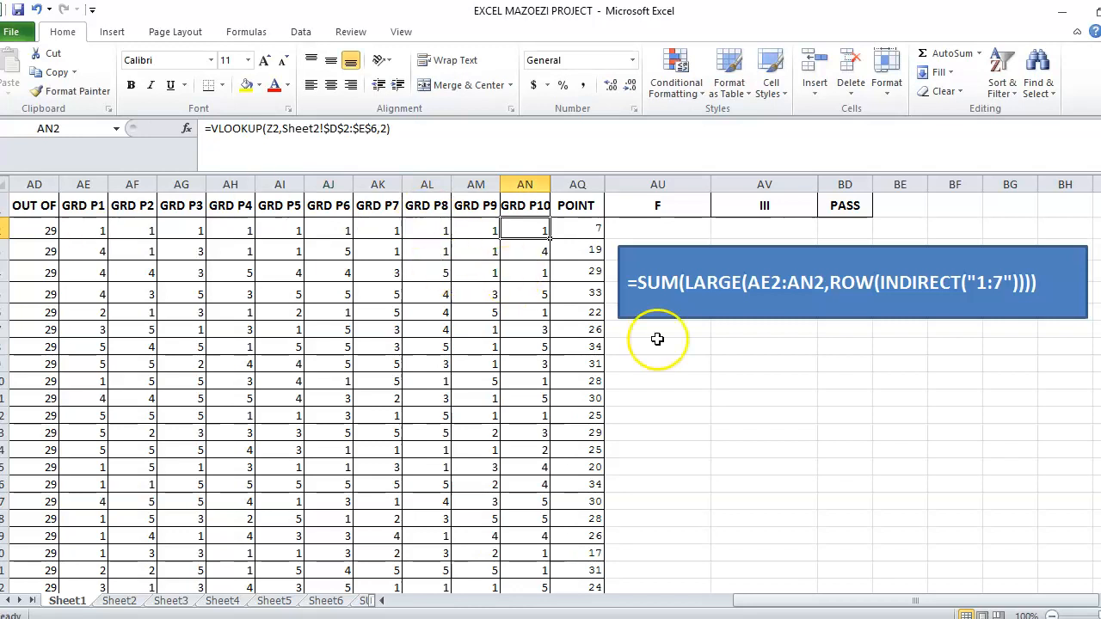
Inspect the POINT formula in AQ2 in the formula bar.
click(716, 396)
click(594, 225)
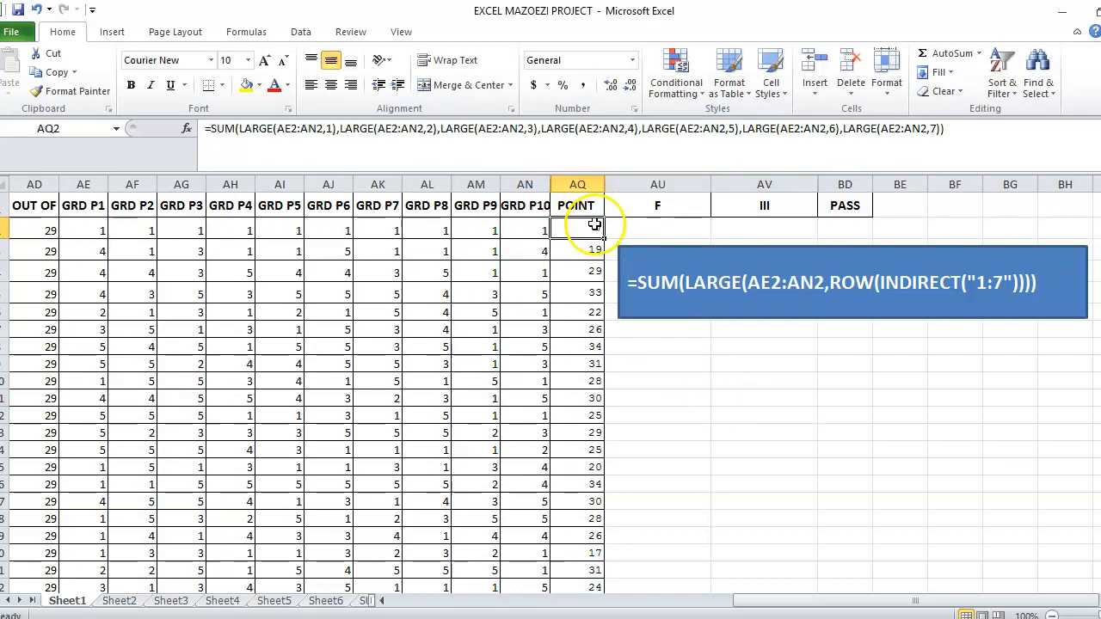
click(643, 128)
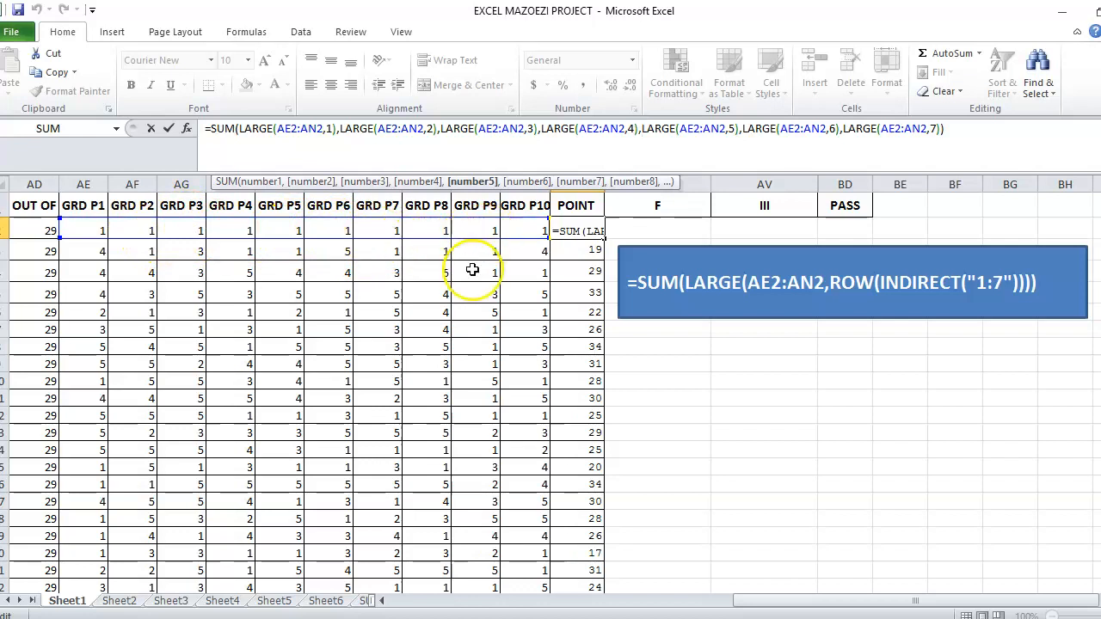
key(Return)
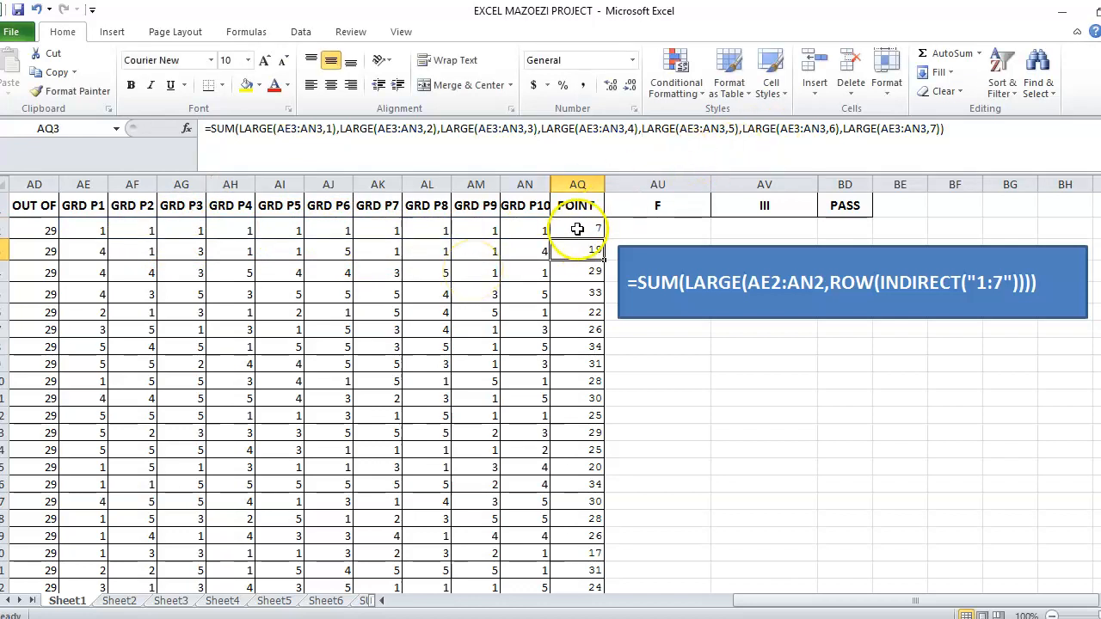
Change the first student's GRD P5 grade to 5 and GRD P6 grade to 4.
click(291, 226)
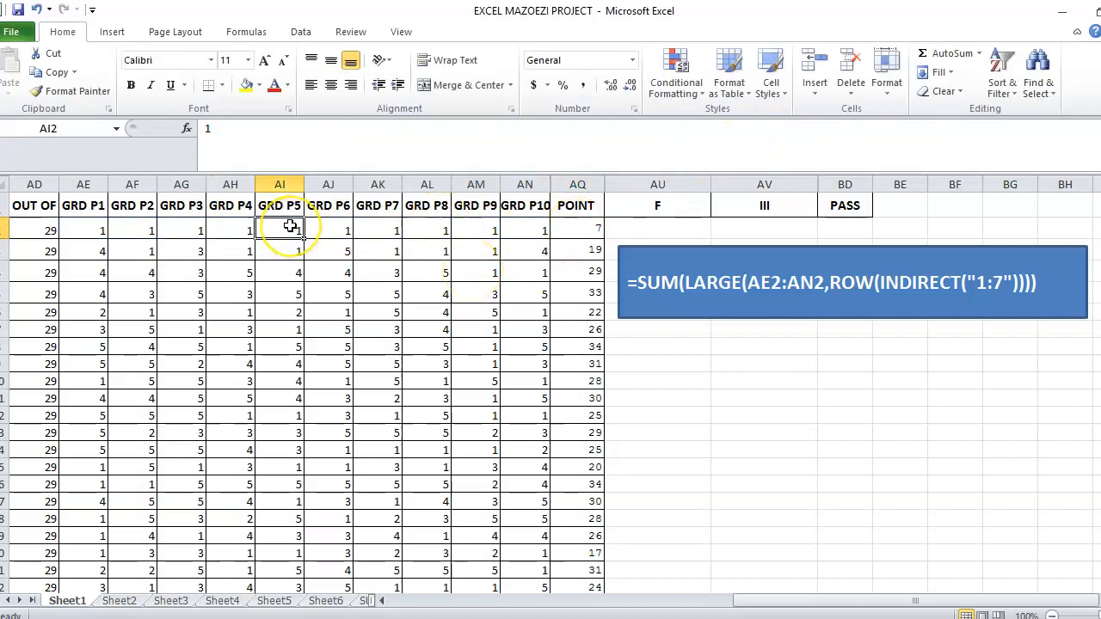
text(5)
key(Return)
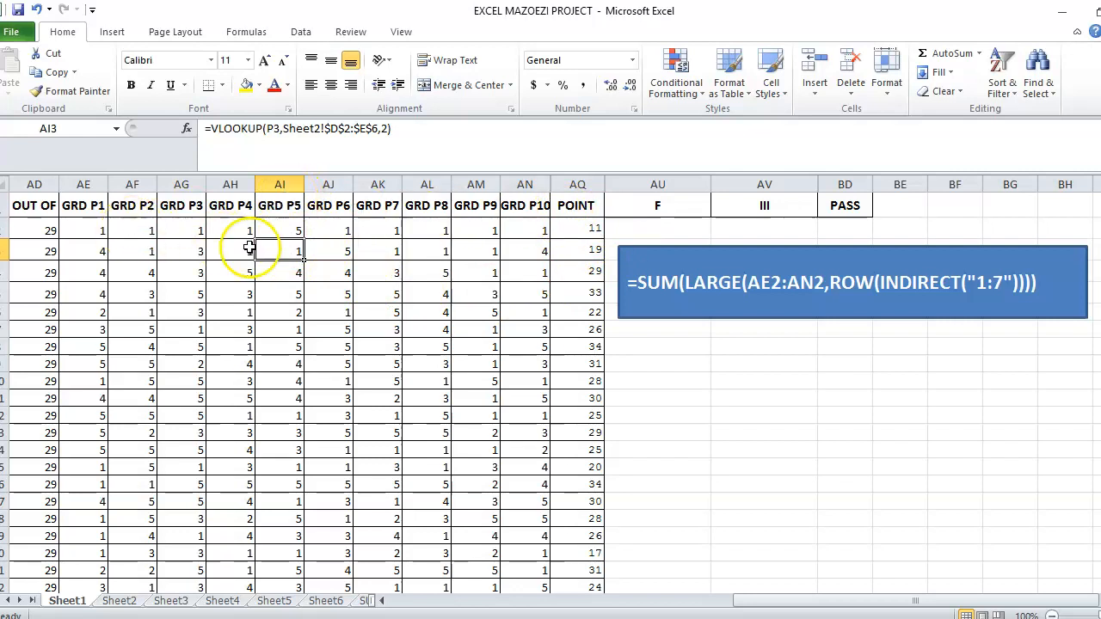
click(335, 228)
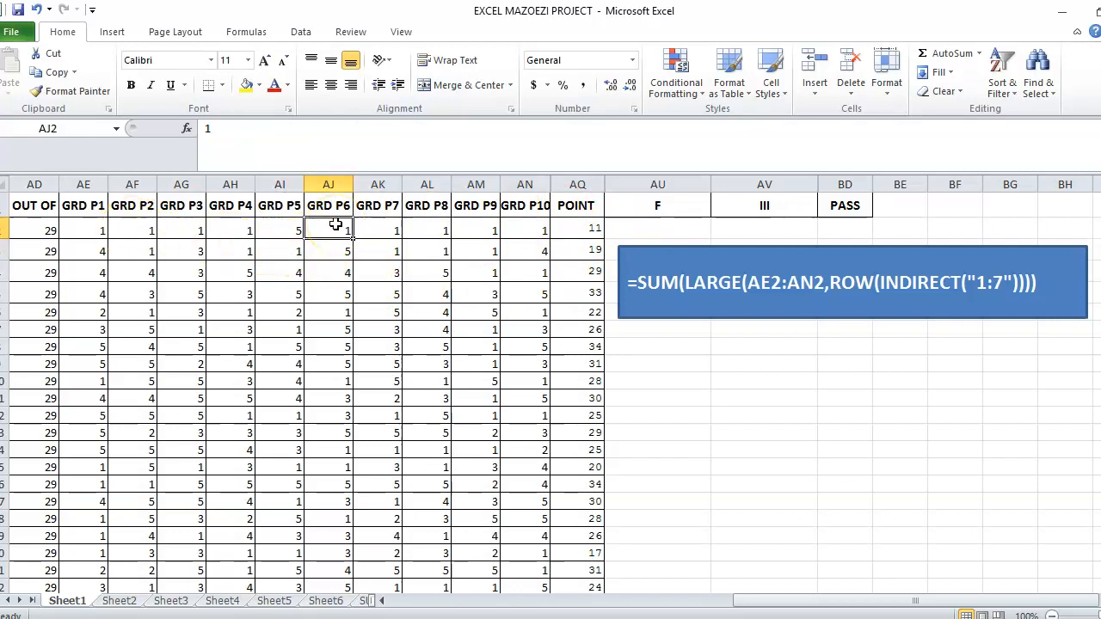
text(4)
key(Return)
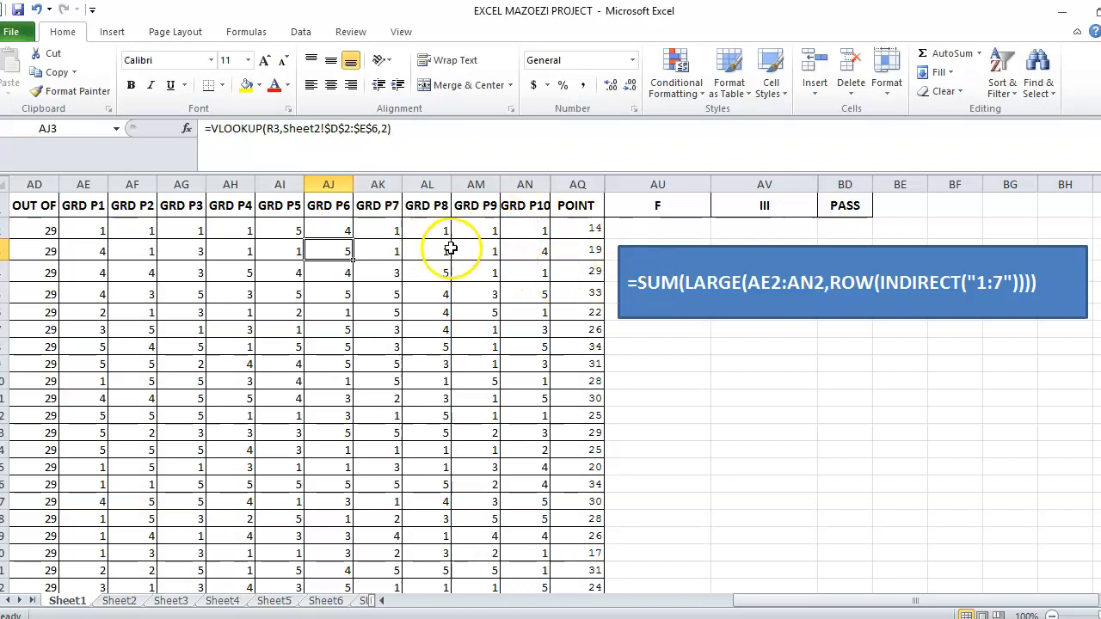
Clear the POINT formulas from the whole AQ column range AQ2 downwards.
click(596, 228)
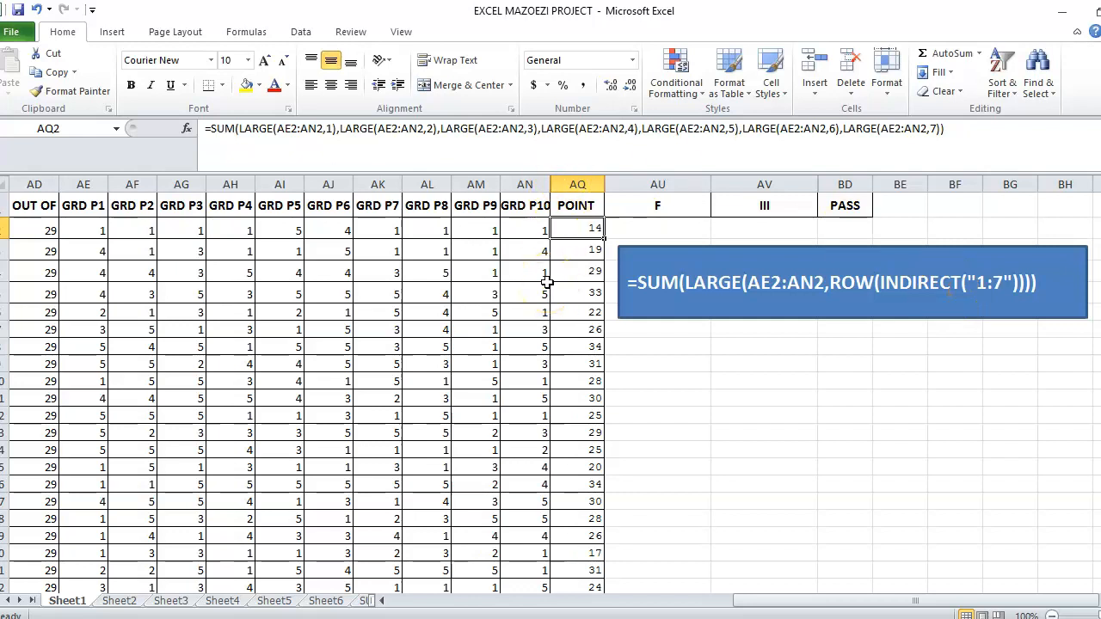
key(Delete)
key(ctrl+z)
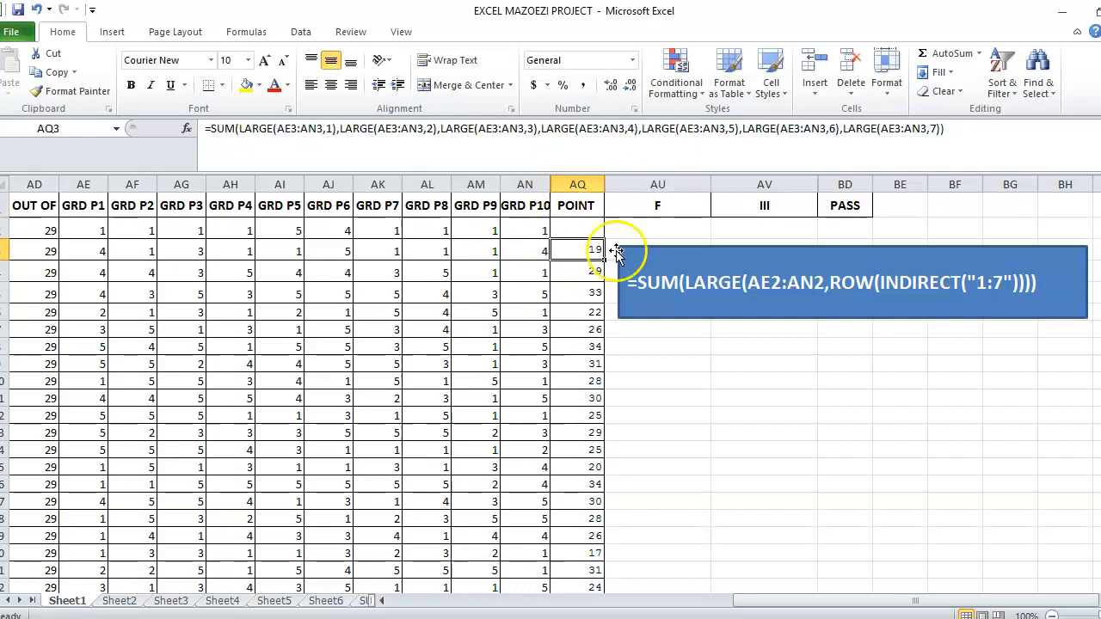
key(Delete)
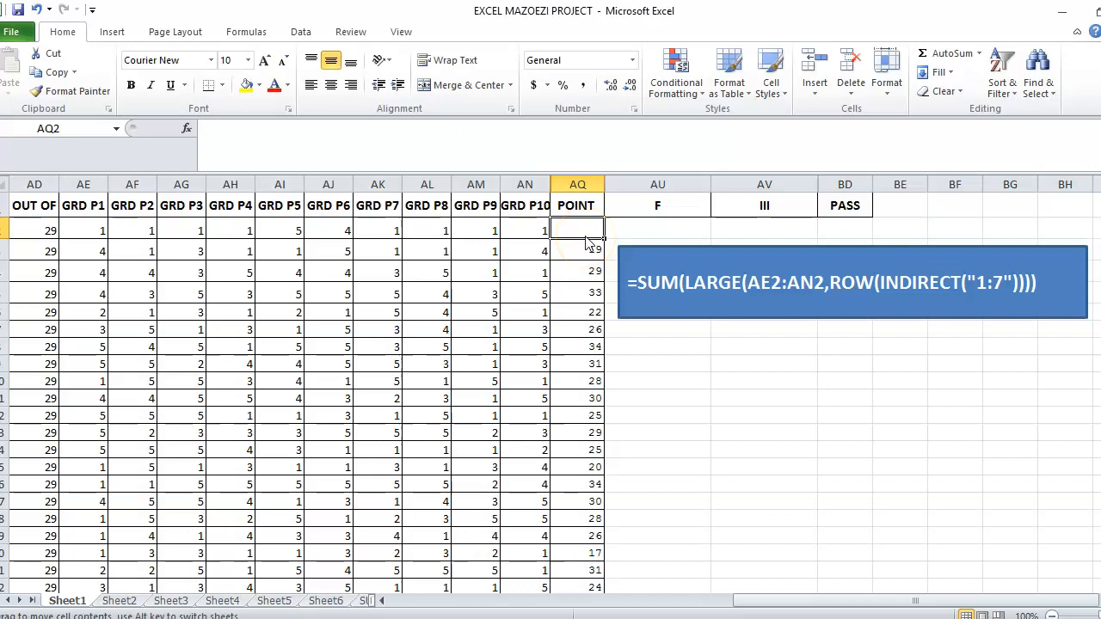
drag(578, 229, 573, 566)
key(Delete)
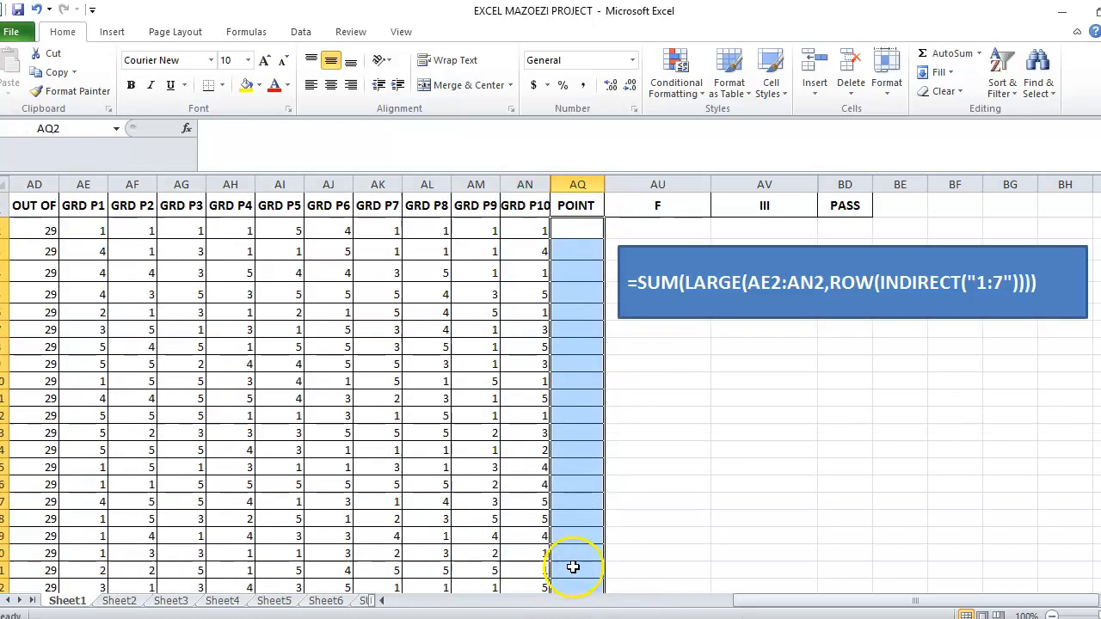
Start a formula in AQ2 with SUM(LARGE( and take the first student's grades AE2:AN2 as its array.
click(582, 222)
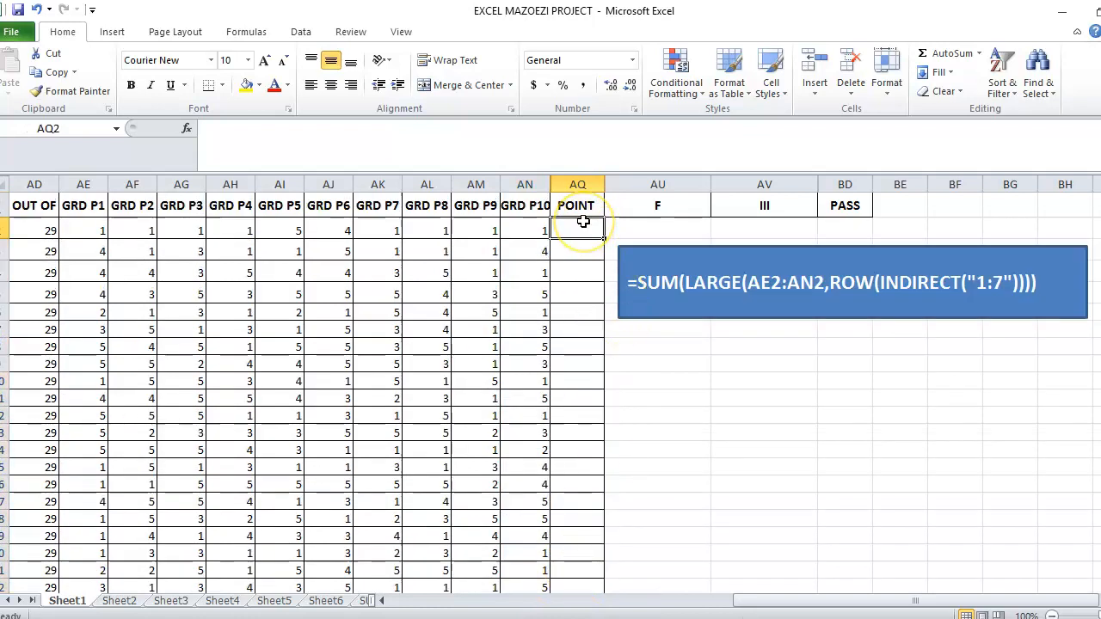
text(=)
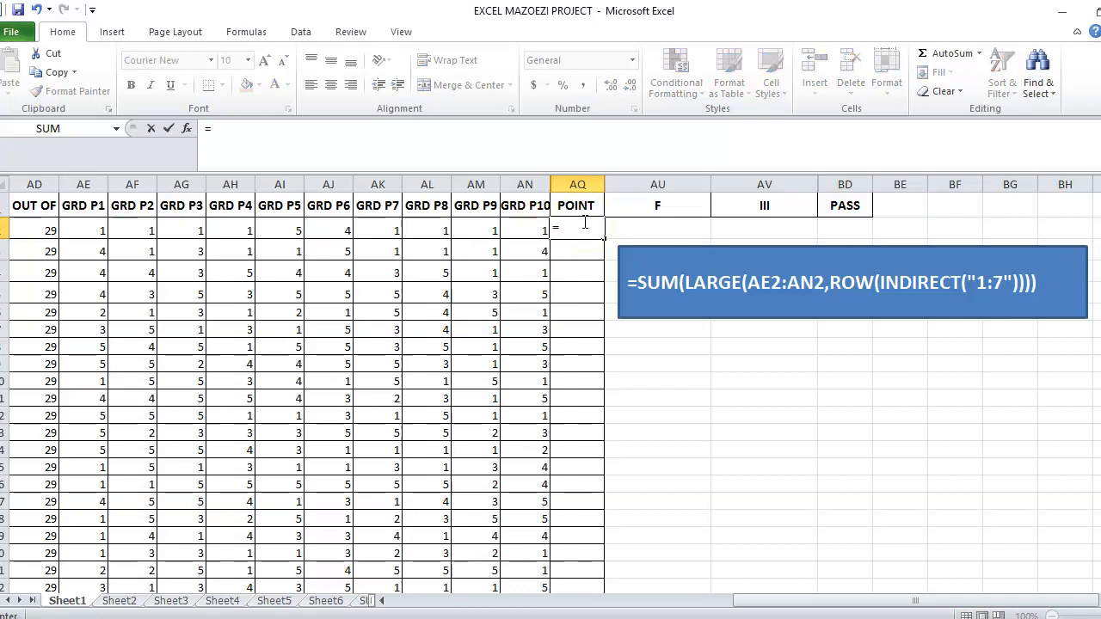
text(SU,)
key(BackSpace)
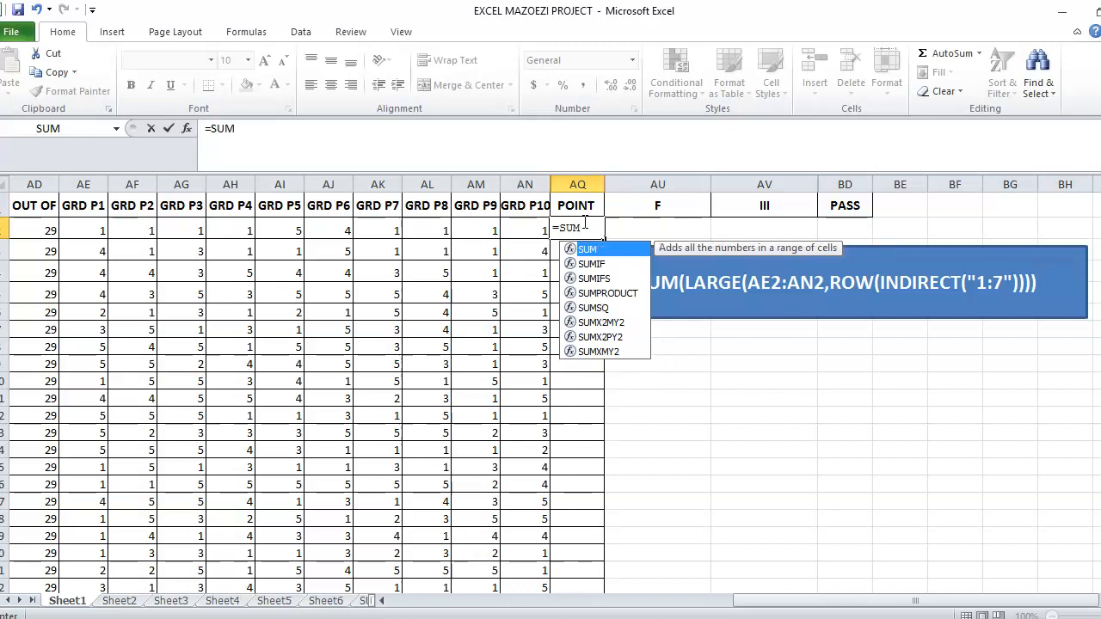
text(()
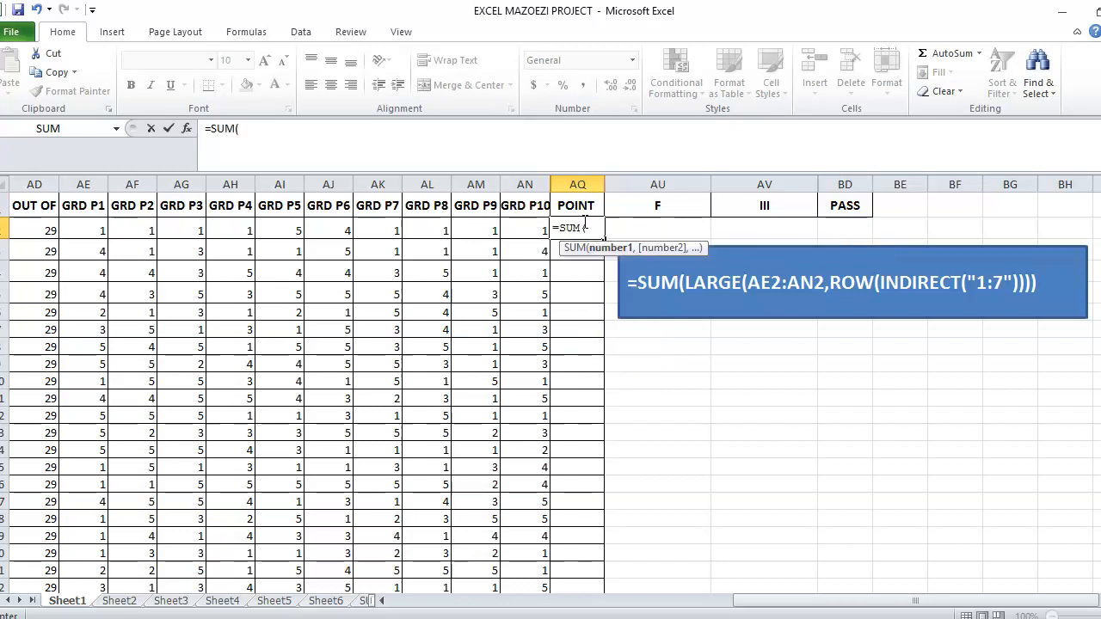
text(LARGE)
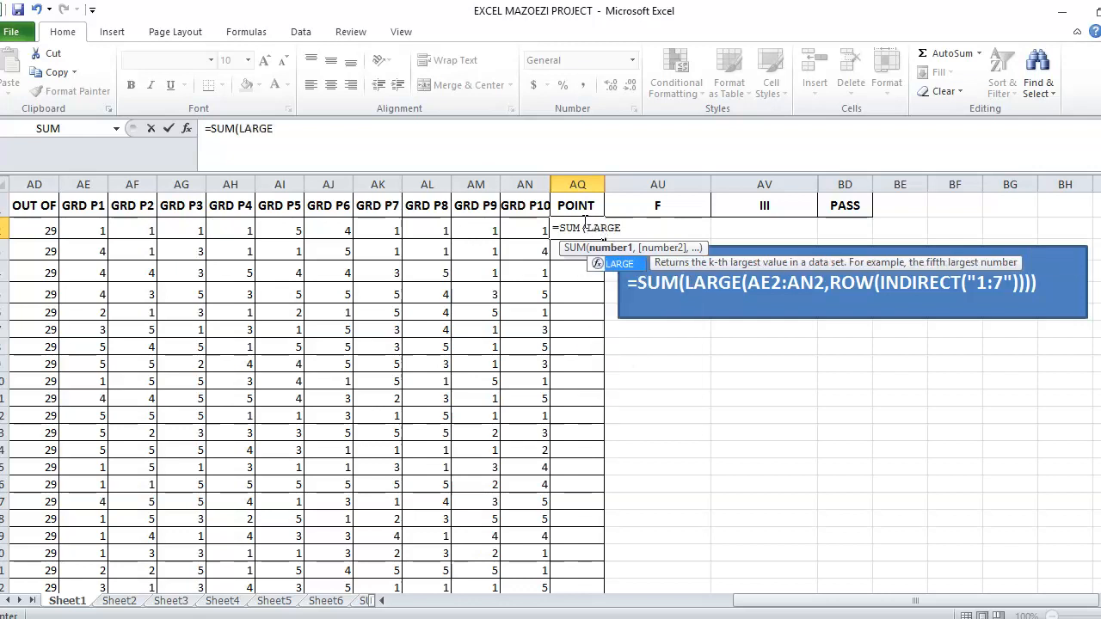
text(()
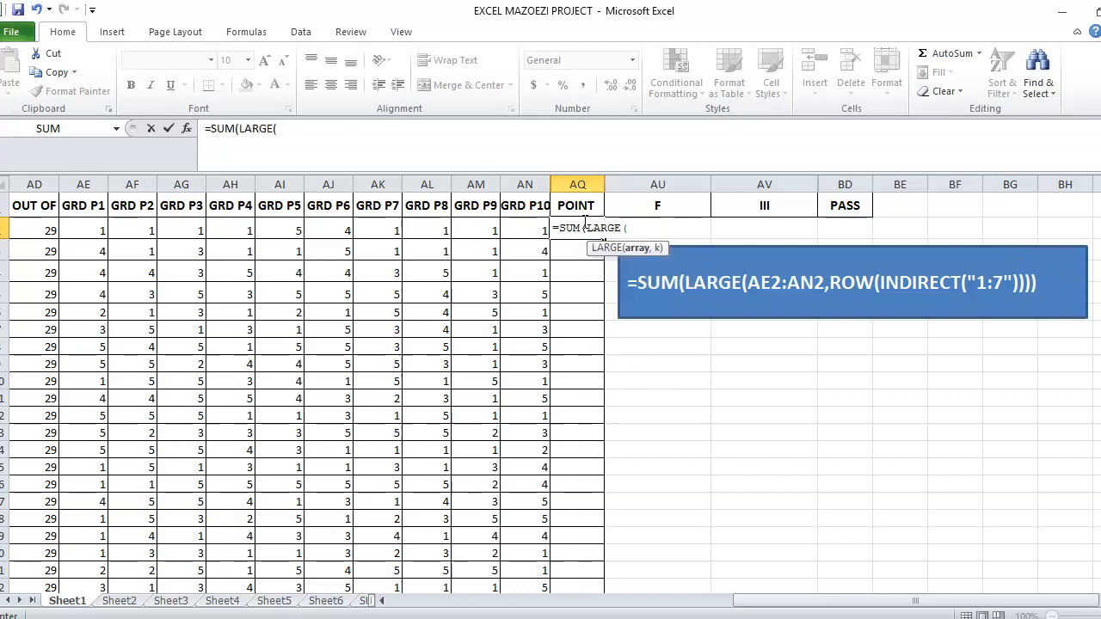
click(82, 226)
drag(82, 226, 510, 225)
Complete the formula as =SUM(LARGE(AE2:AN2,ROW(INDIRECT("1:7")))) and accept the proposed parenthesis correction.
text(,ROW)
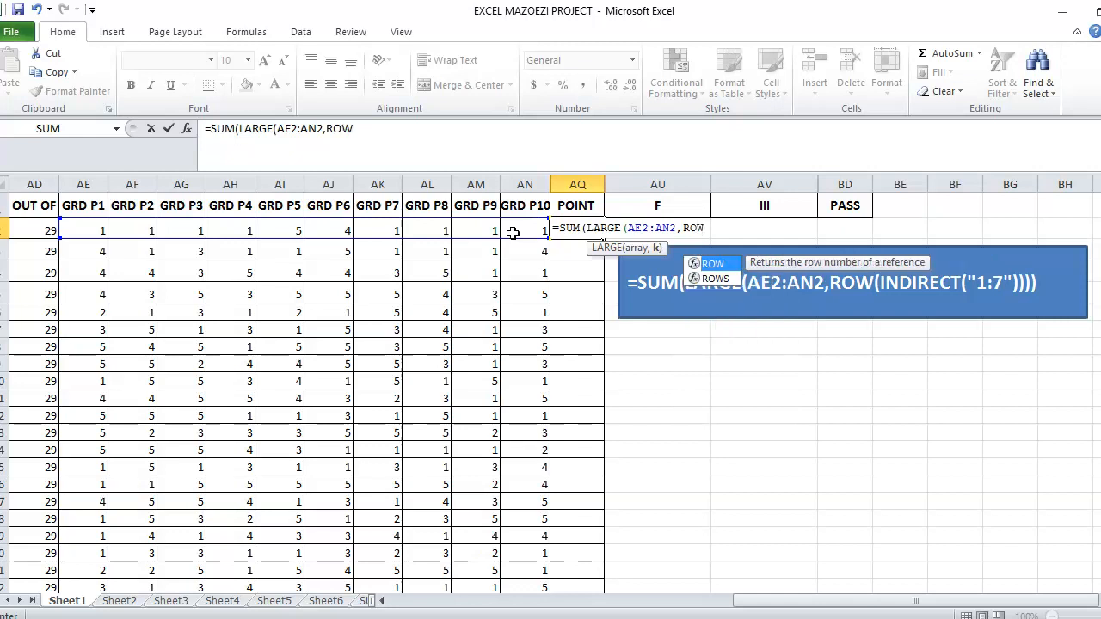
text(()
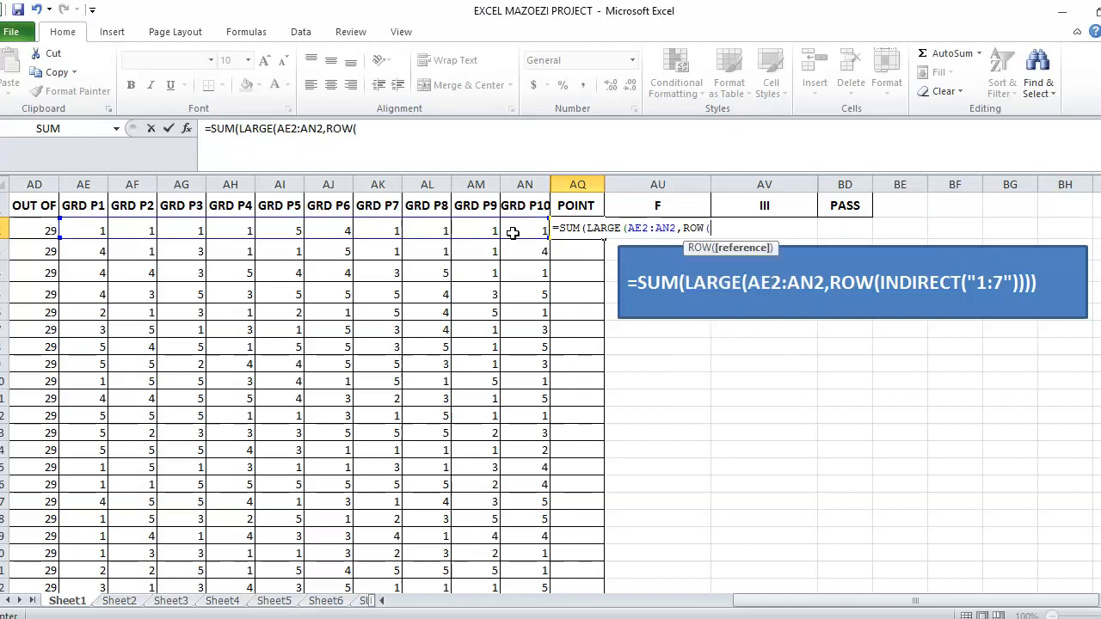
text(INDIRECT)
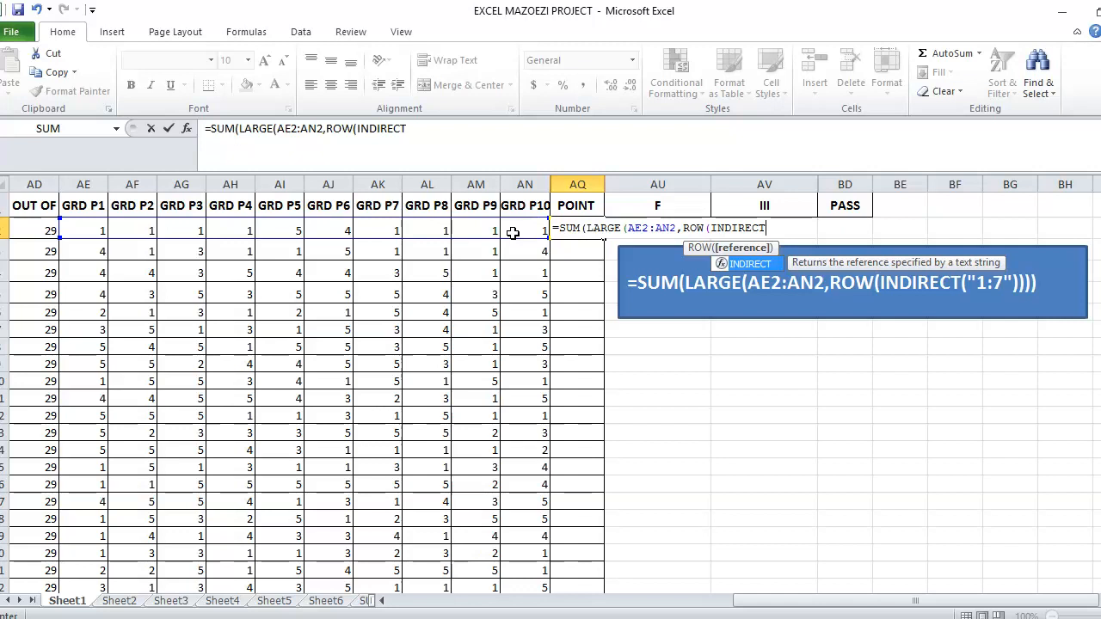
text(("1:7)
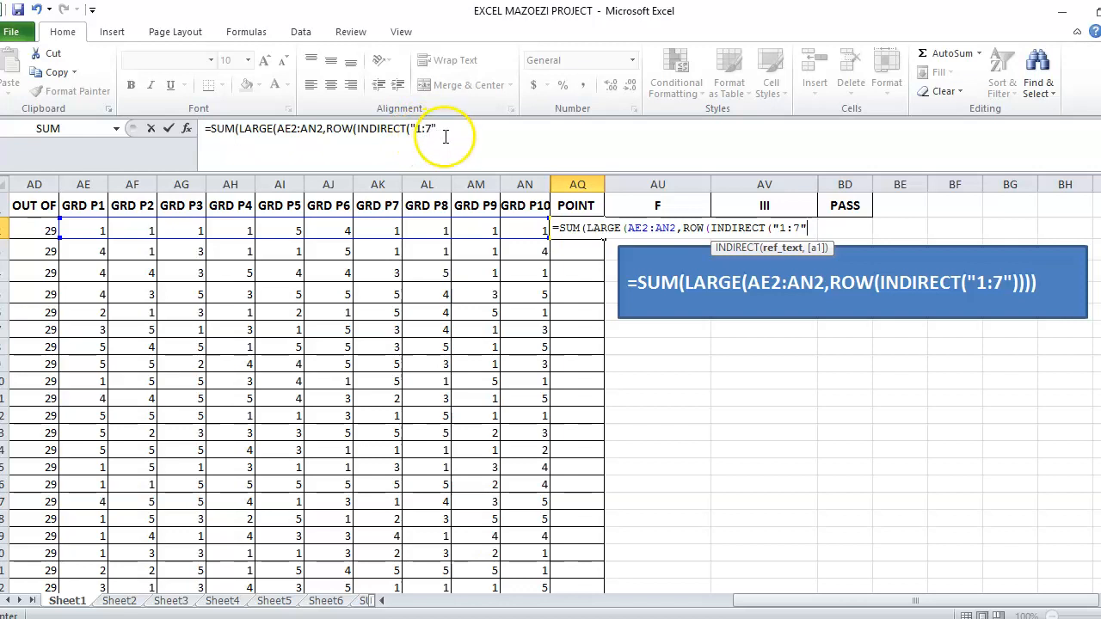
click(454, 129)
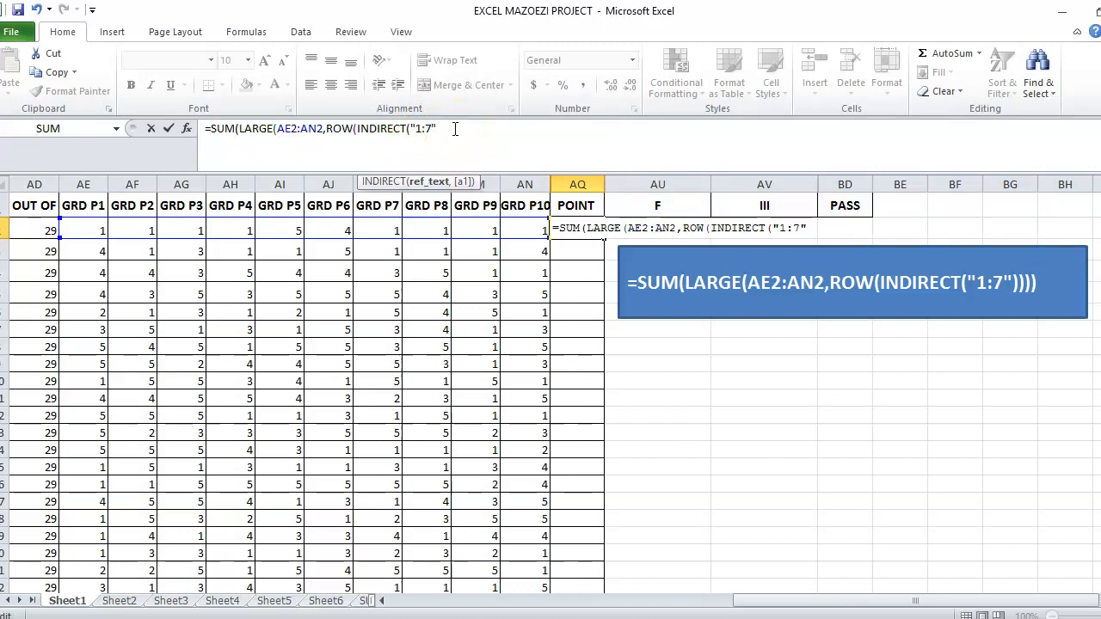
text())
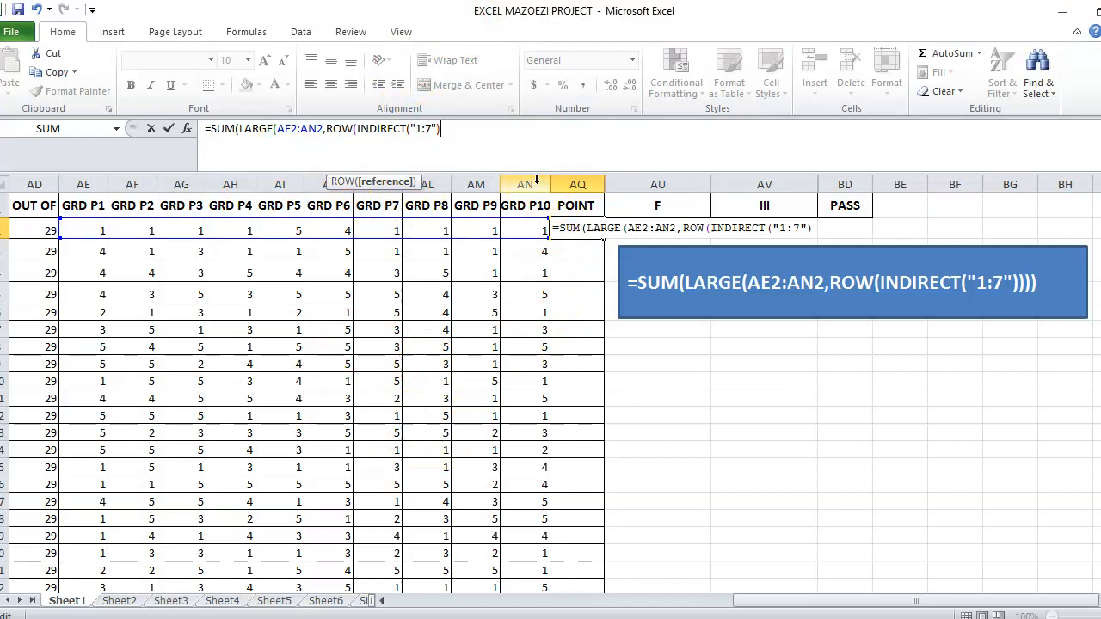
key(Return)
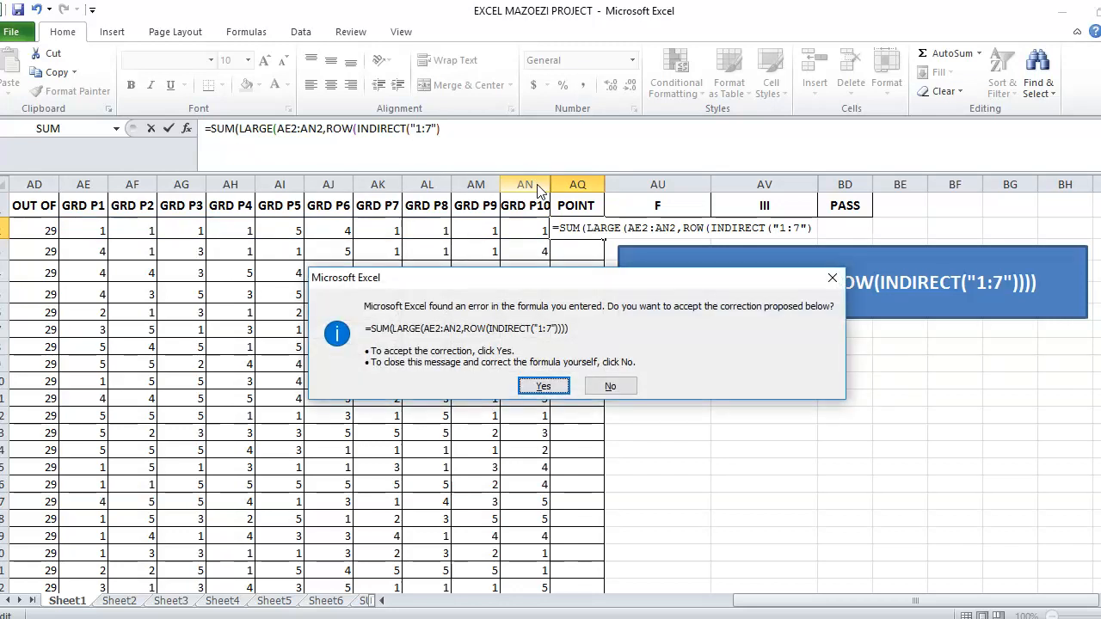
key(Return)
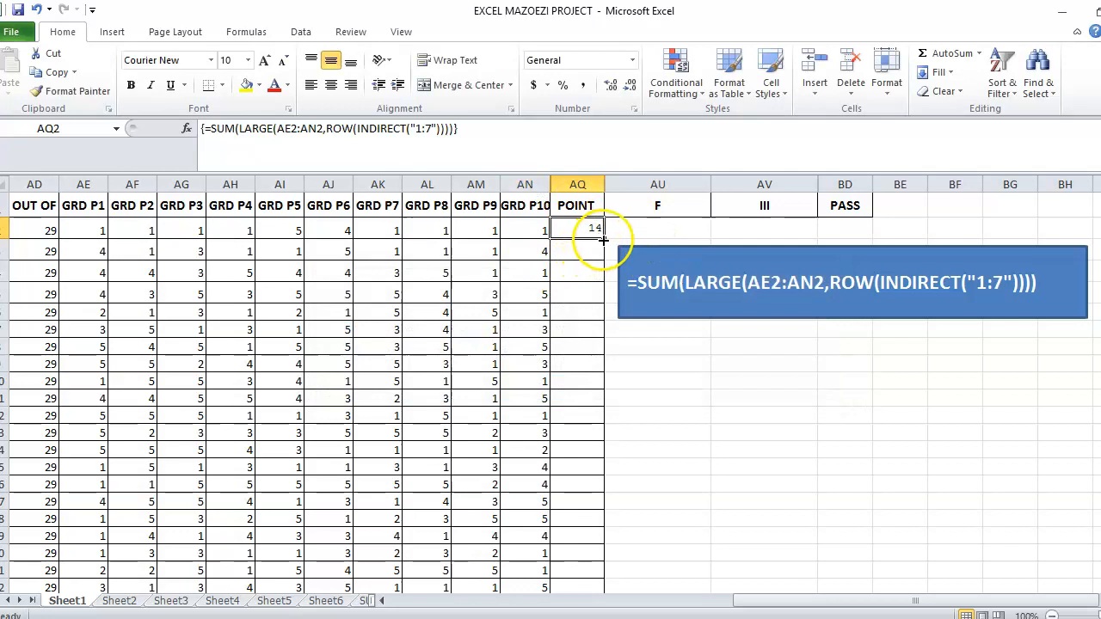
Fill the POINT formula down column AQ for all remaining students.
drag(604, 240, 604, 566)
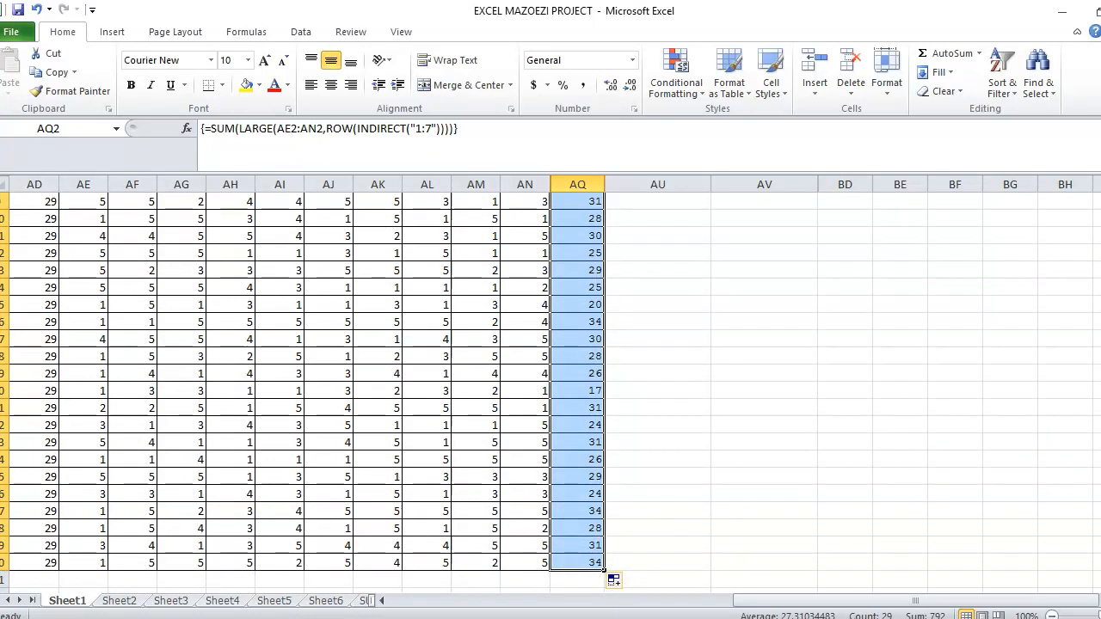
drag(1100, 495, 1100, 384)
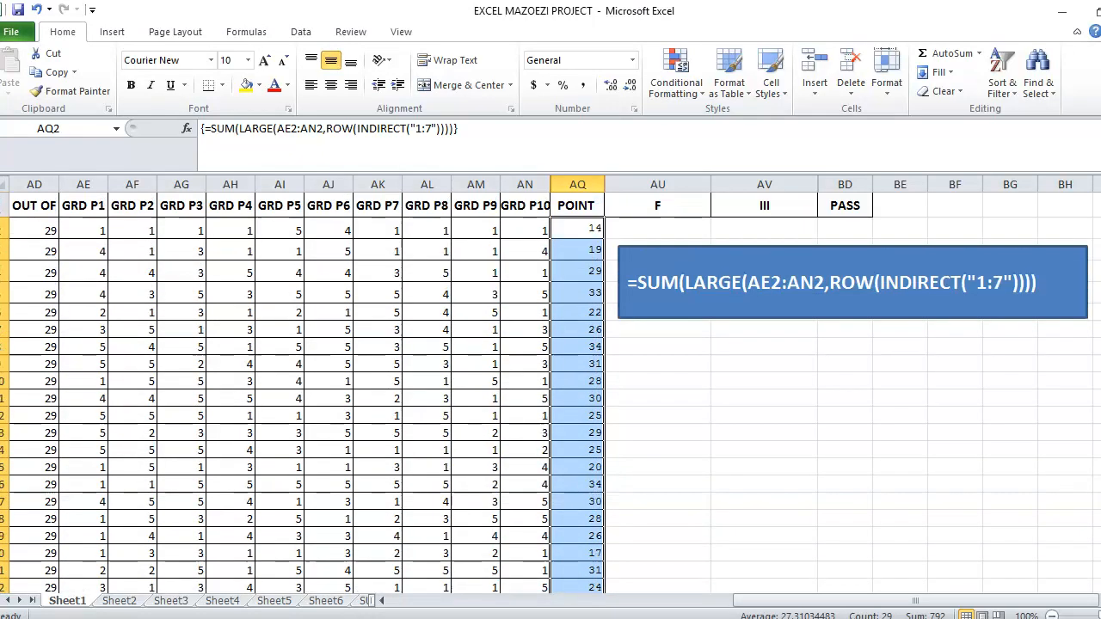
click(767, 450)
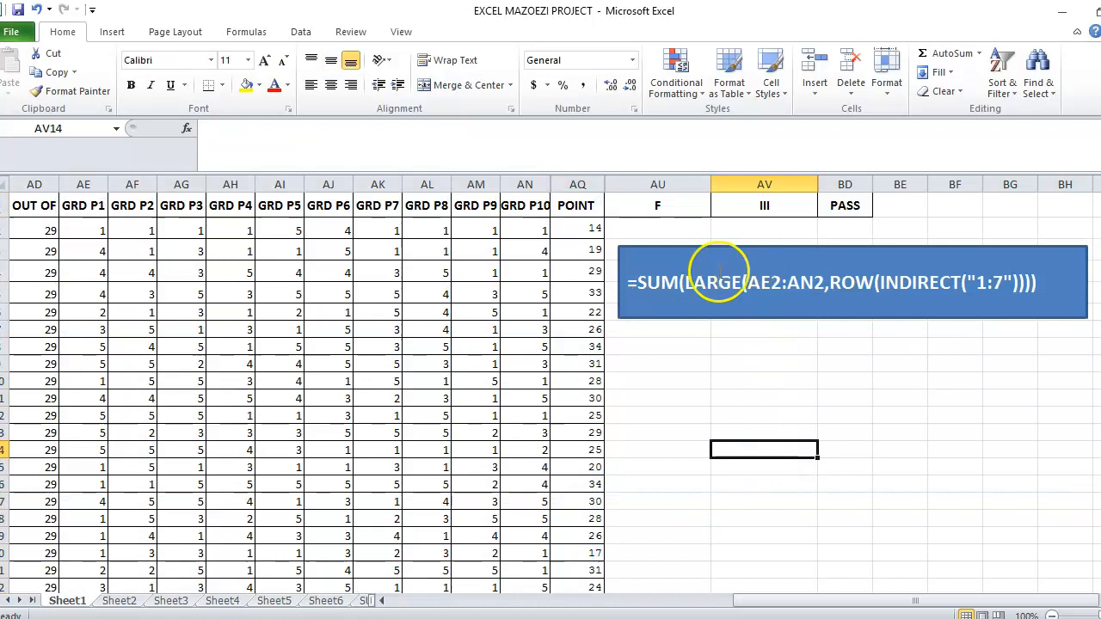